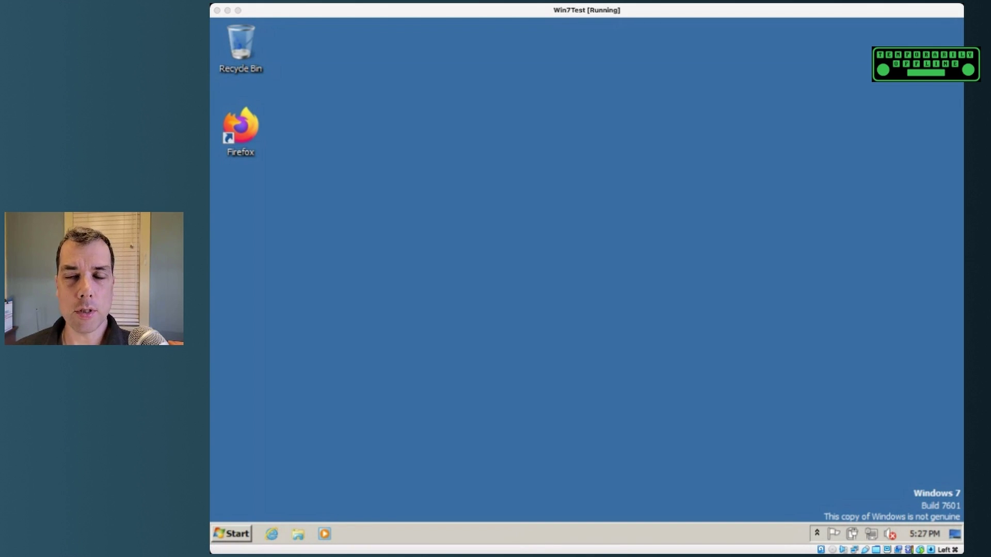
Step: Load radioddity.com and go to the Radioddity Download page under Support
text(rad)
key(Return)
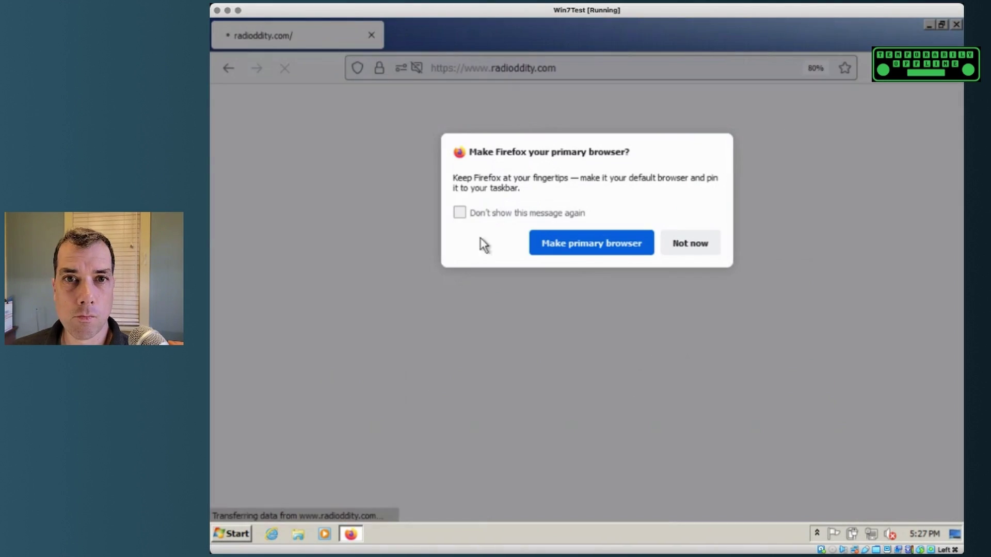
key(Escape)
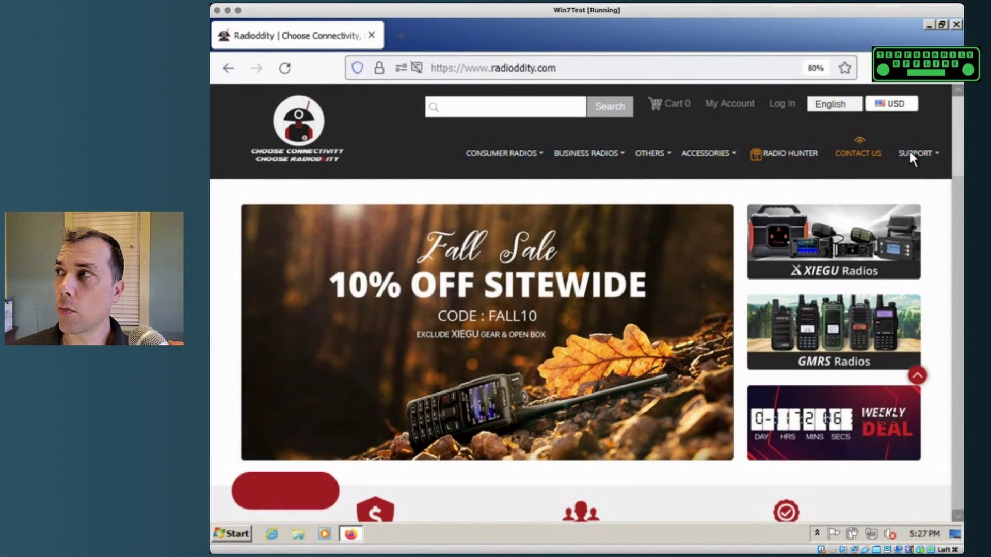
mouse_move(914, 178)
click(413, 266)
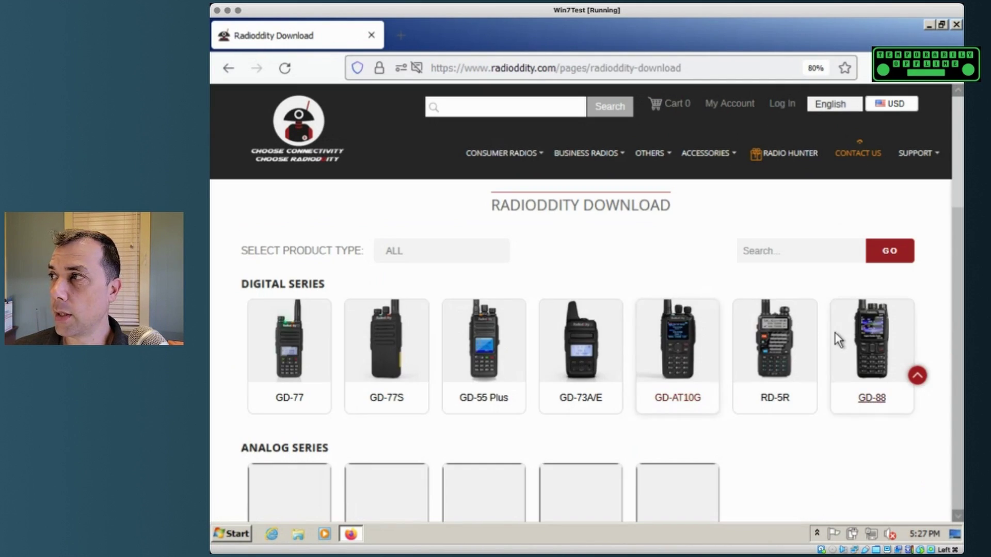
Step: Download the GD-88 Programming Software and Win 11 cable driver zips, then show the Downloads folder
click(872, 341)
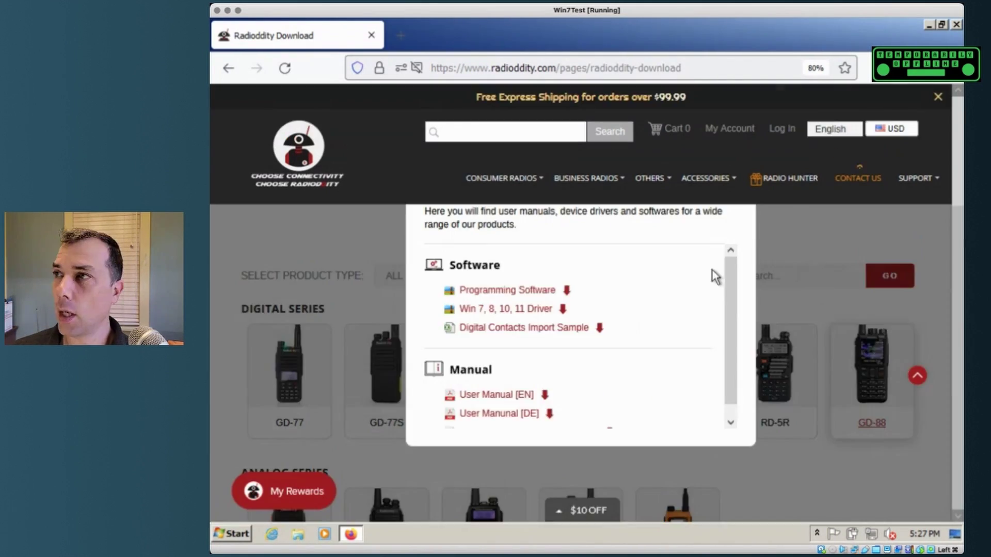
click(535, 290)
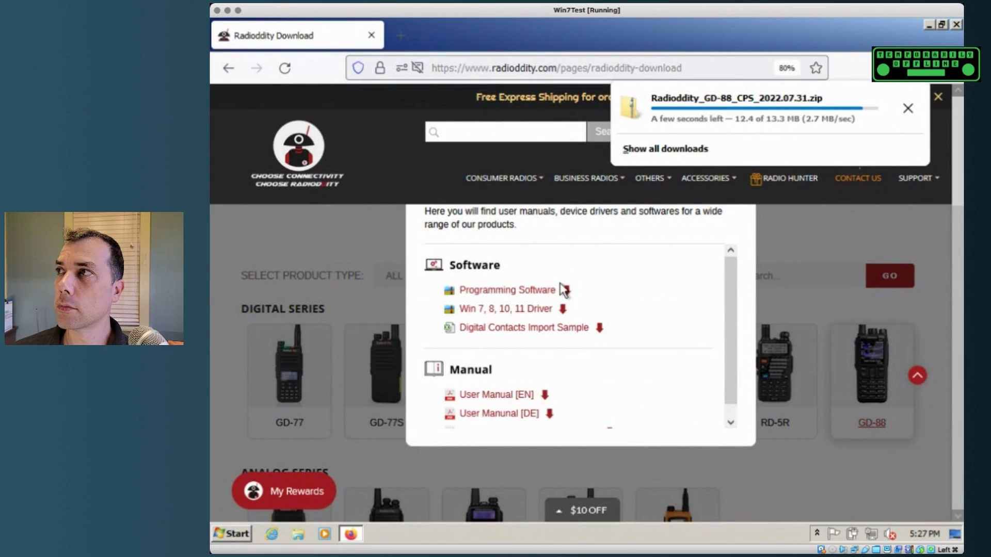
click(515, 309)
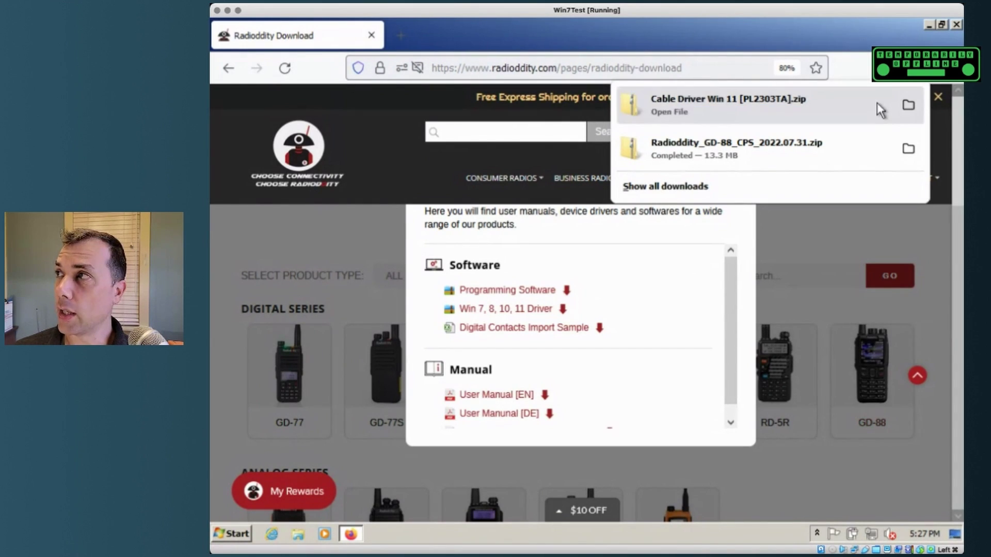
click(908, 107)
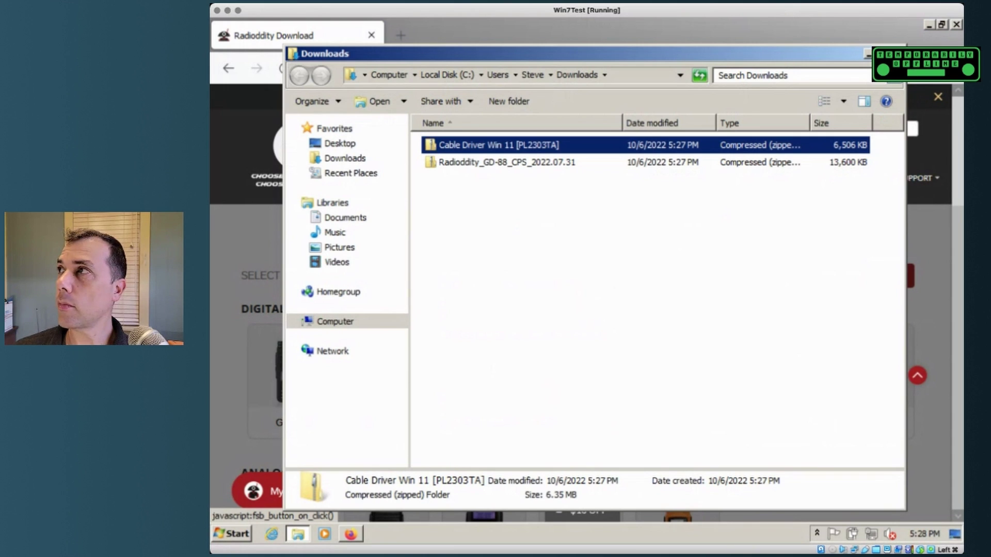
Step: Close Firefox and copy the PL2303TA WIN11 folder from the Cable Driver zip onto the desktop
click(954, 24)
click(514, 259)
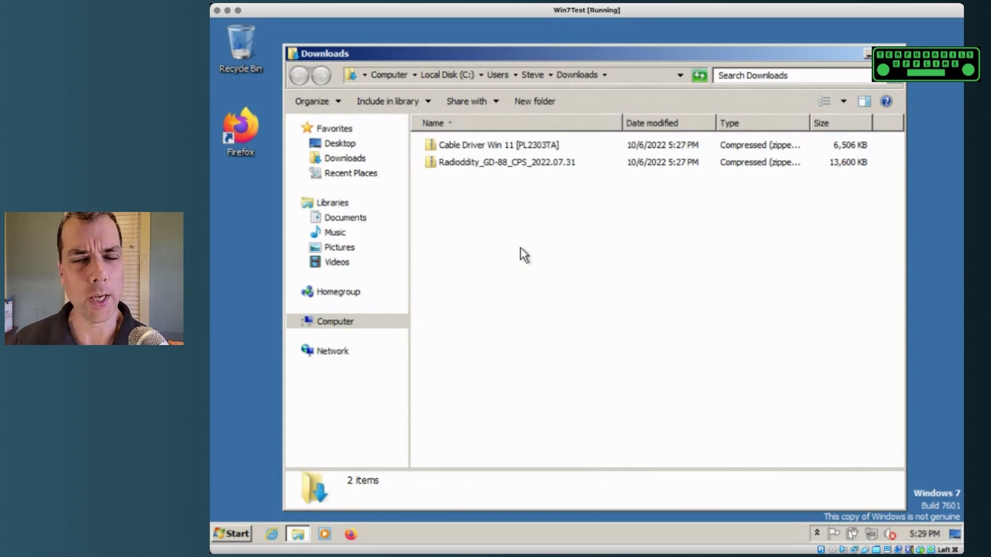
double_click(488, 147)
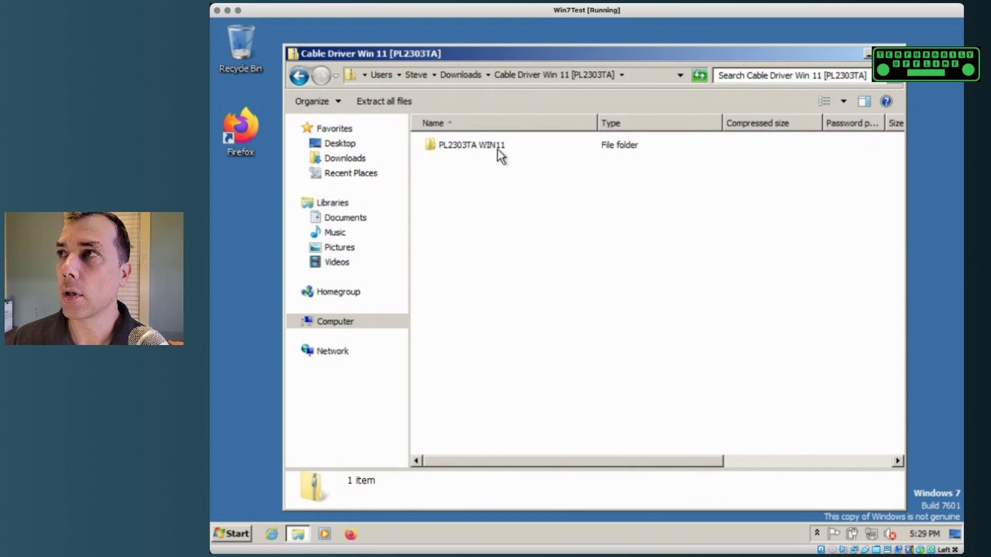
click(458, 146)
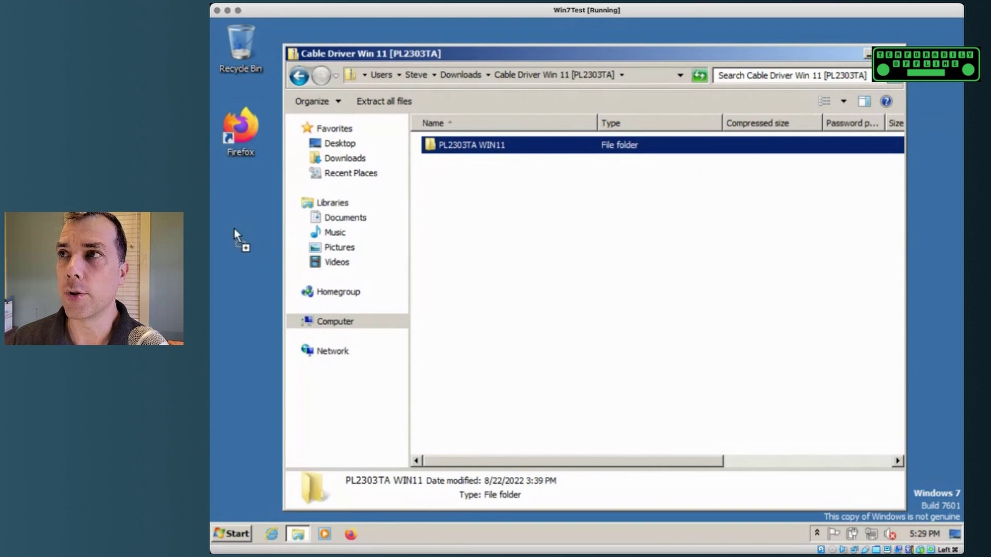
drag(234, 228, 232, 225)
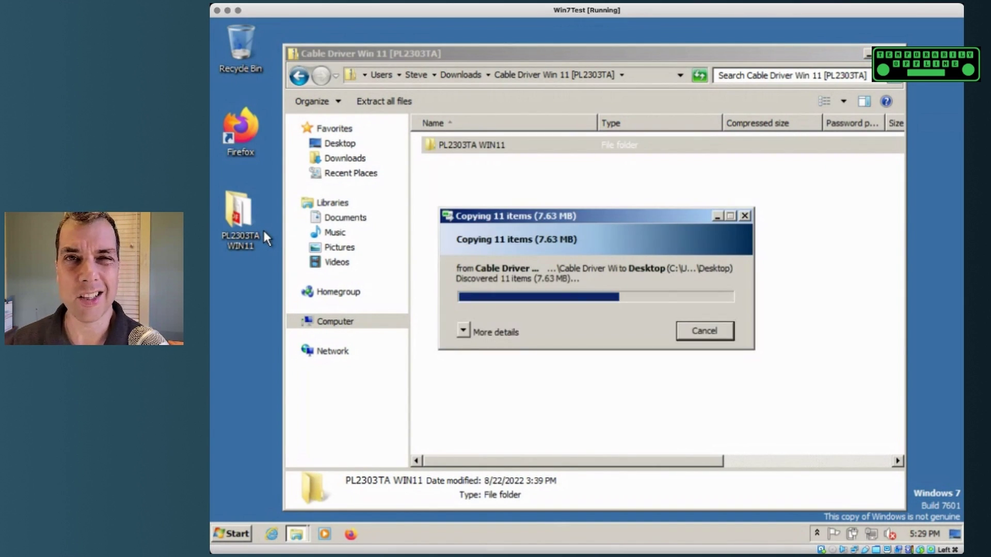
double_click(240, 213)
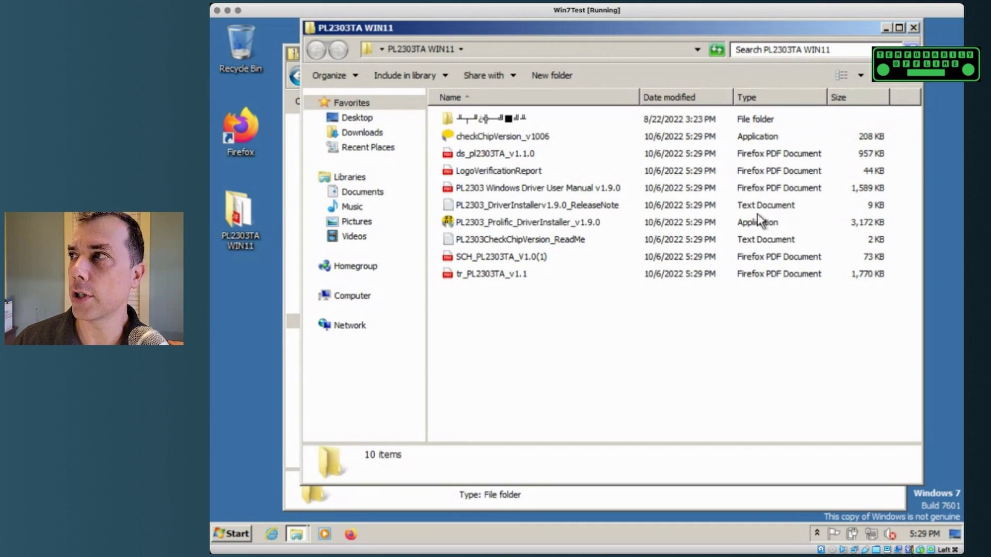
Step: Run PL2303_Prolific_DriverInstaller, approving the UAC prompt and passing the welcome page
mouse_move(535, 226)
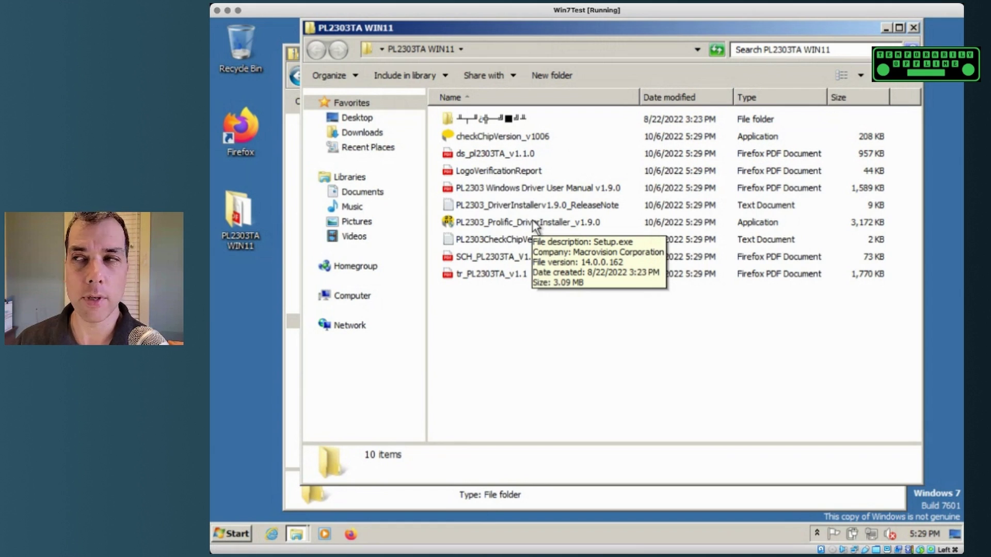
double_click(534, 224)
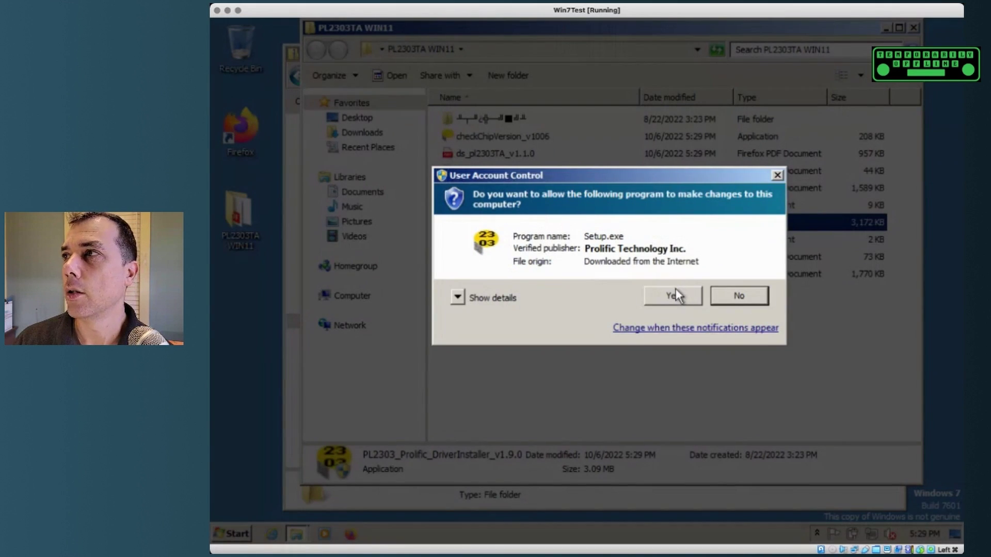
click(674, 296)
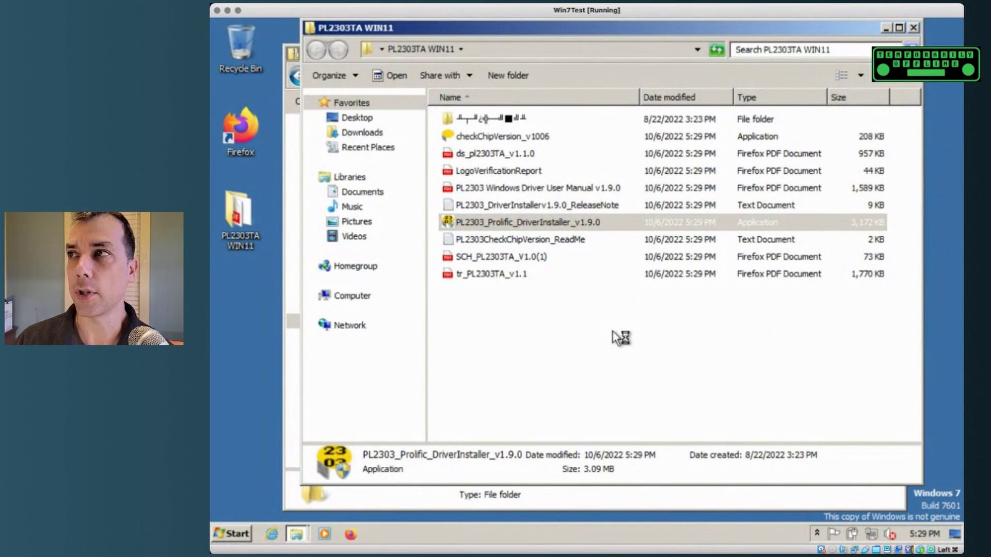
click(666, 406)
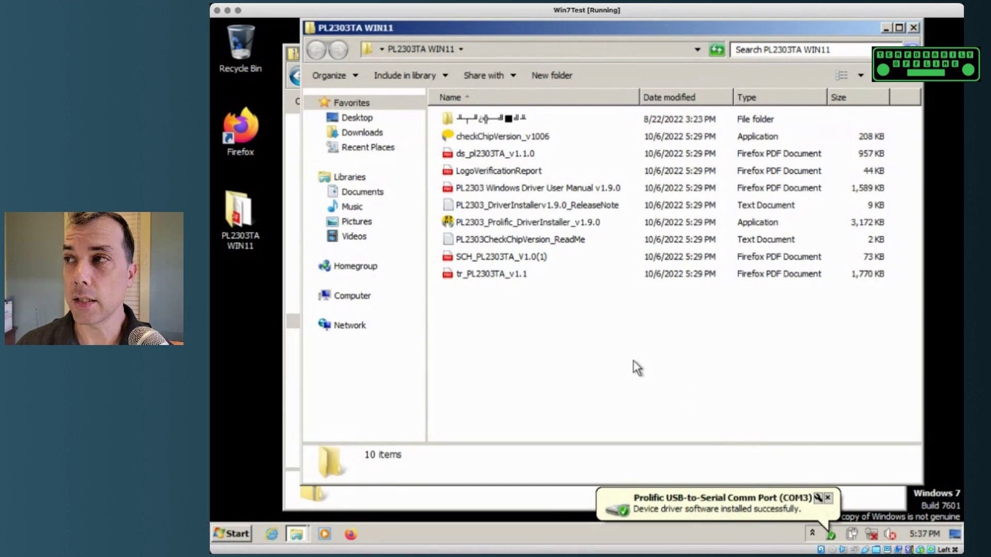
right_click(354, 299)
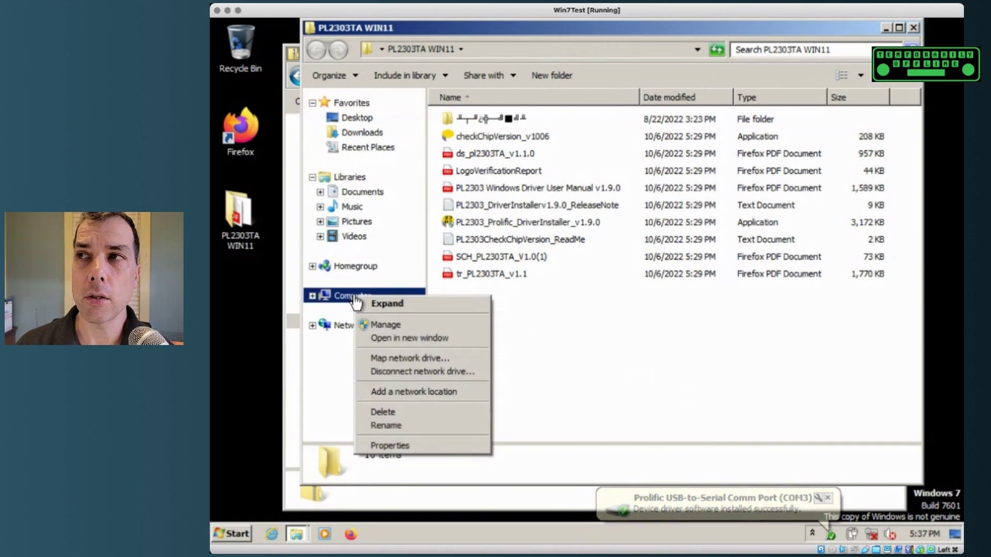
click(432, 326)
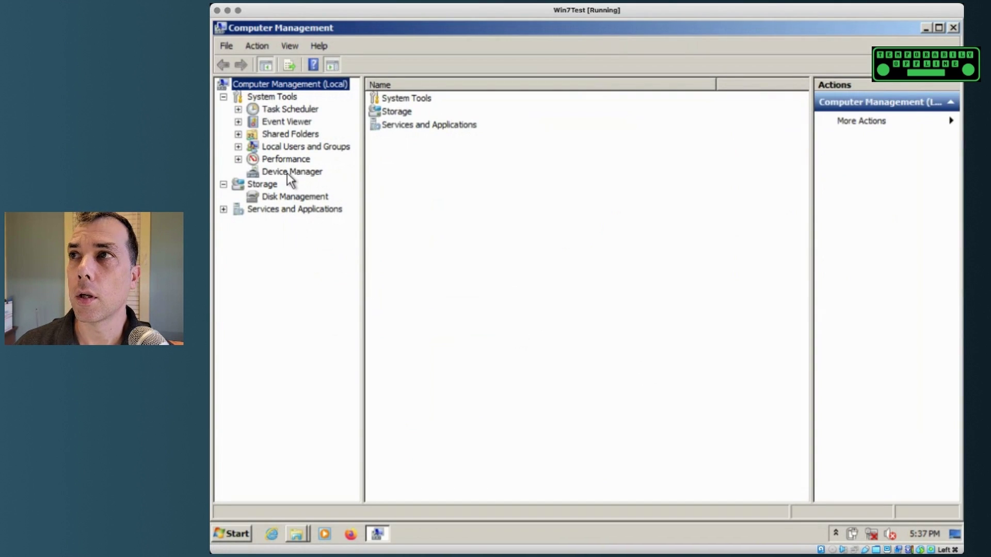
click(288, 172)
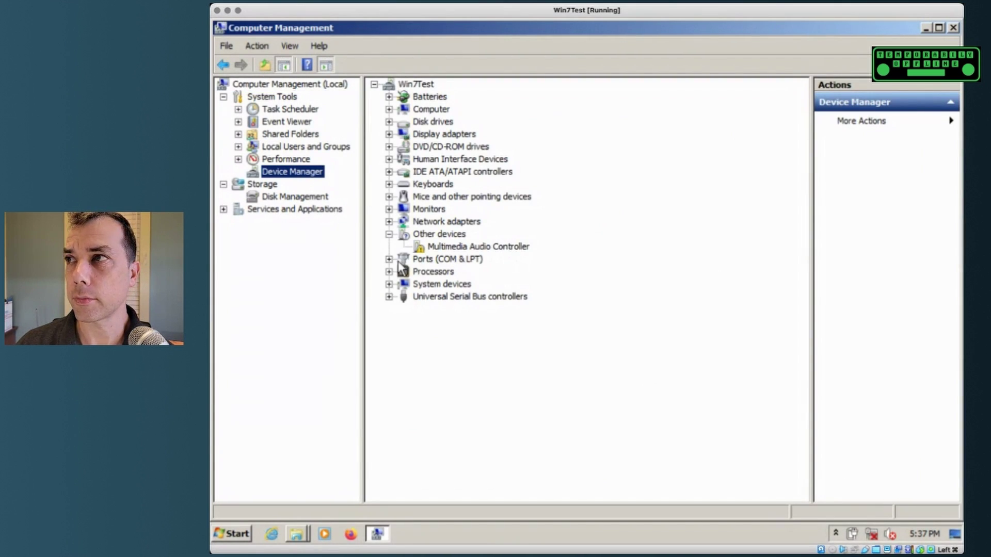
click(388, 259)
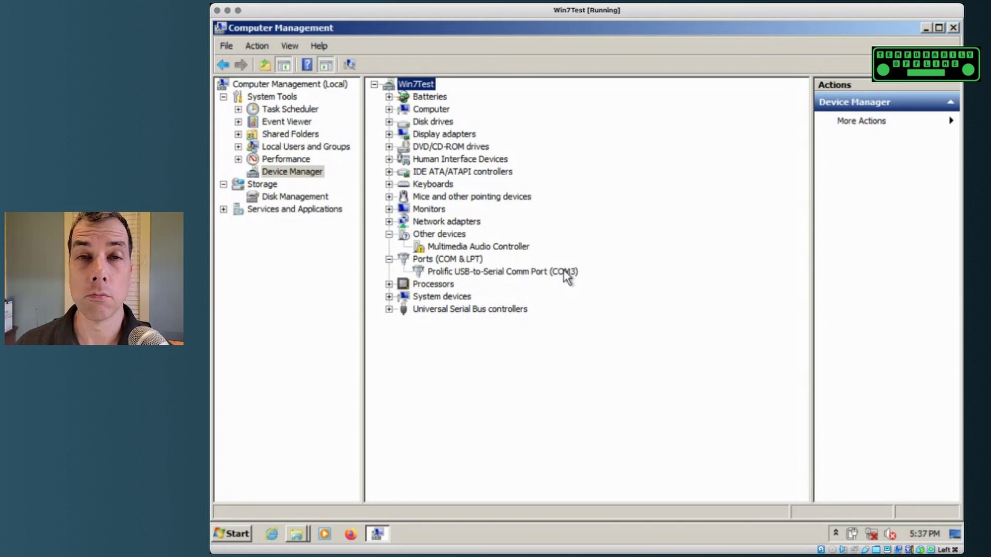
click(953, 30)
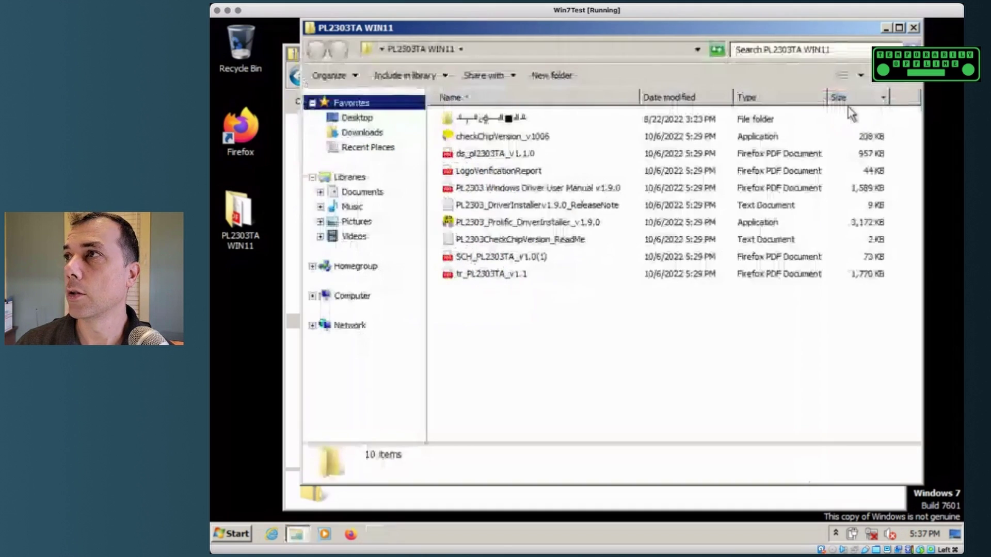
Step: Close the driver folder and delete the PL2303TA WIN11 copy from the desktop
click(914, 28)
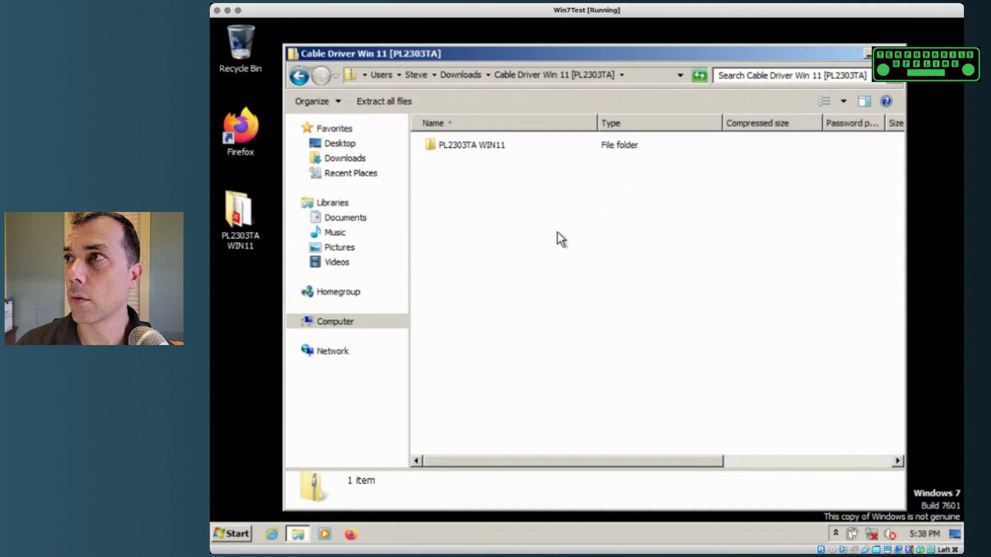
right_click(243, 207)
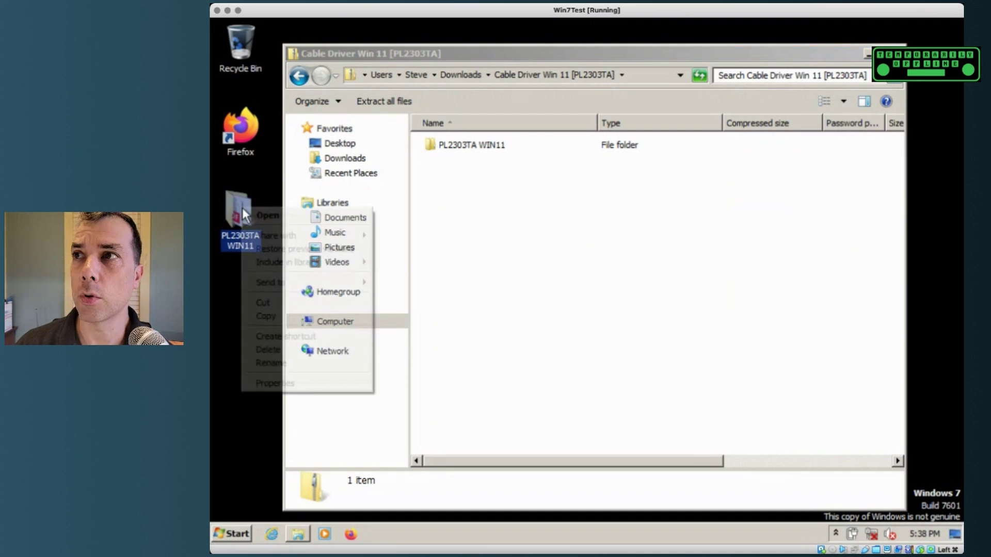
click(266, 350)
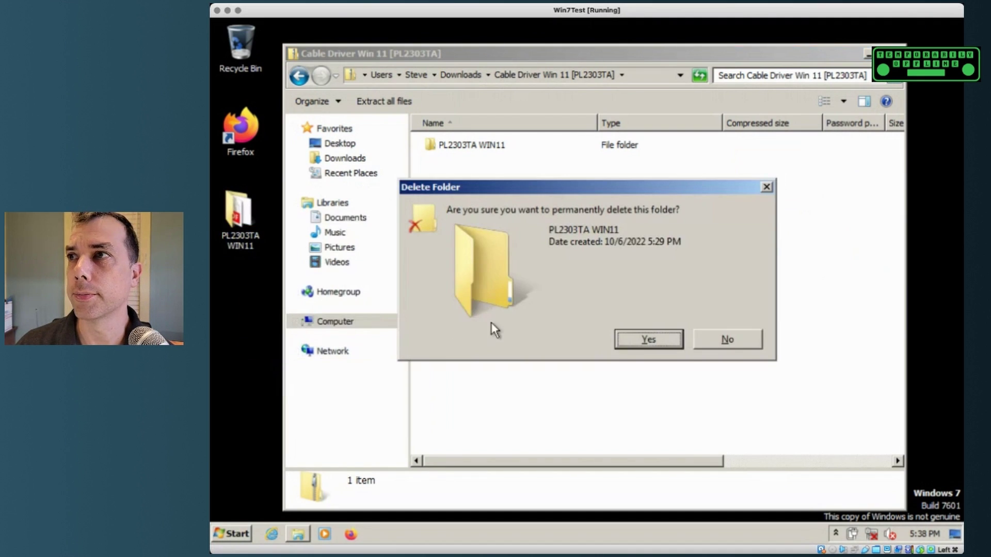
click(619, 339)
click(550, 308)
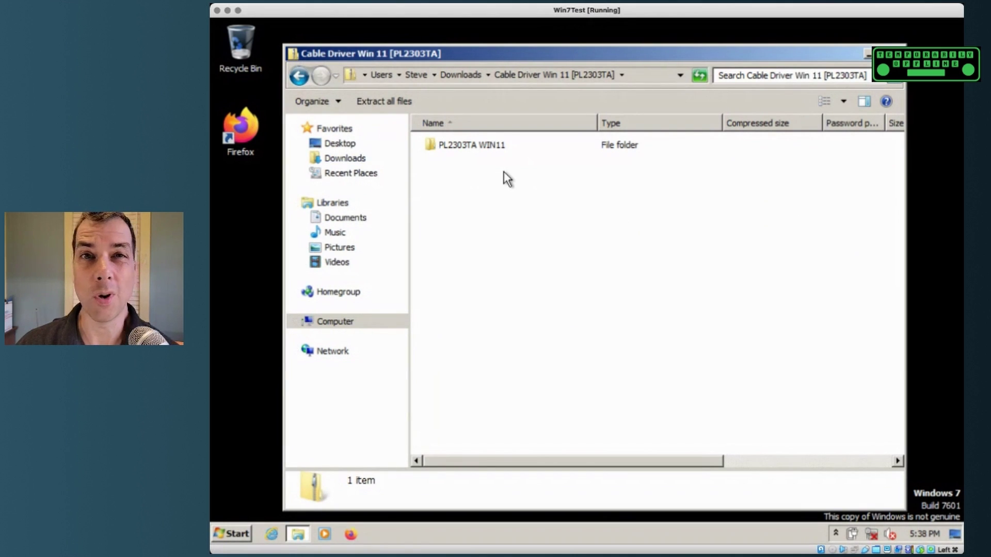
Step: Copy the DRS CPS_V3.3 setup from the GD-88 CPS zip's Programming Software folder to the desktop
click(301, 77)
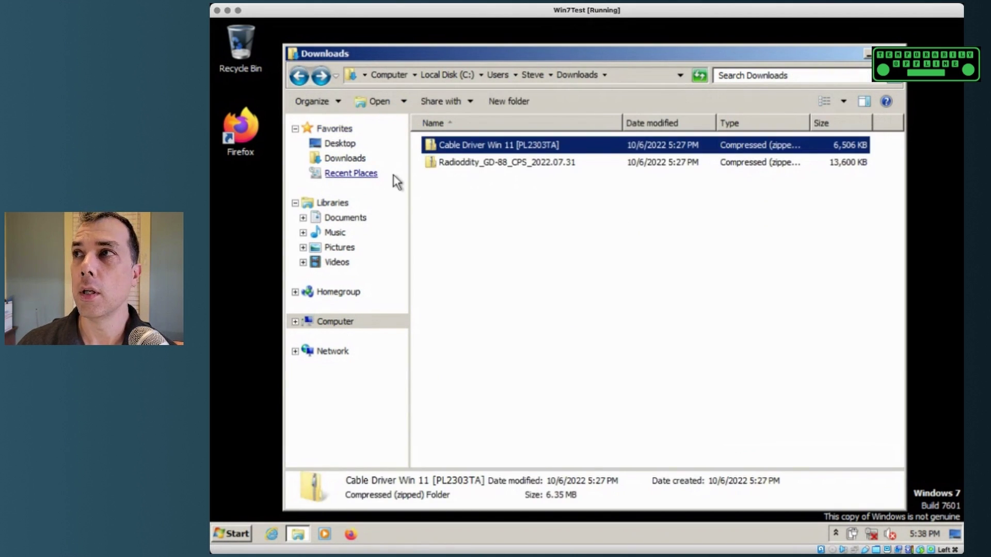
double_click(486, 166)
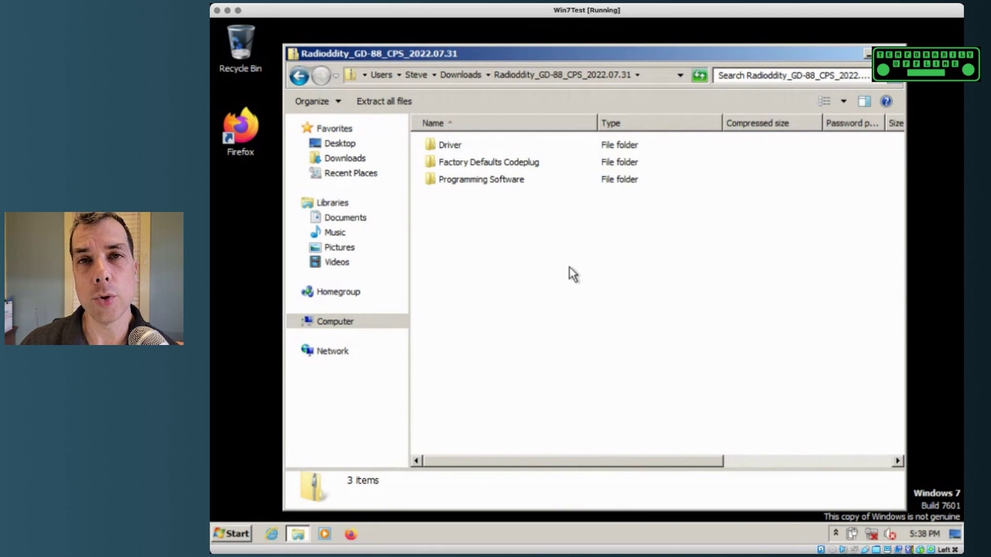
double_click(460, 180)
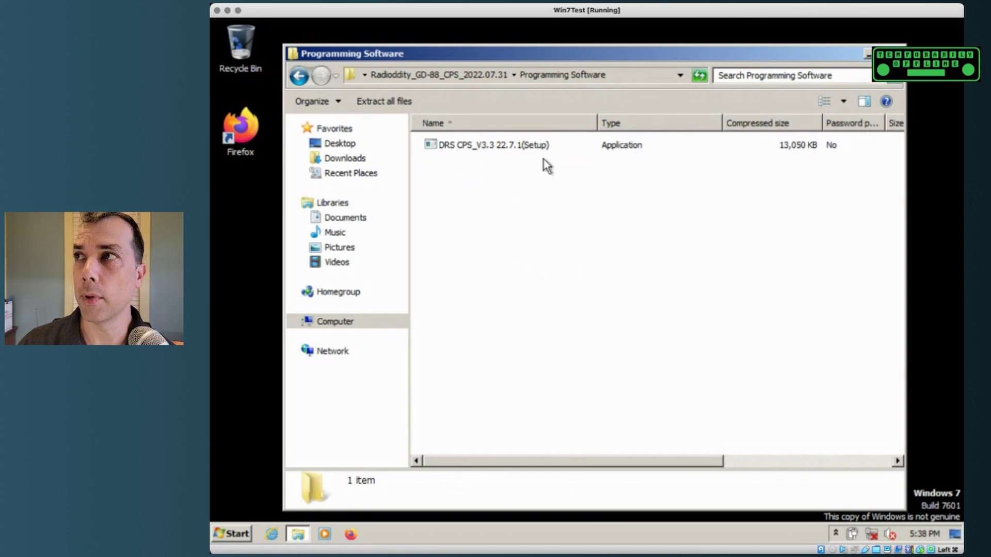
click(465, 144)
drag(465, 143, 242, 220)
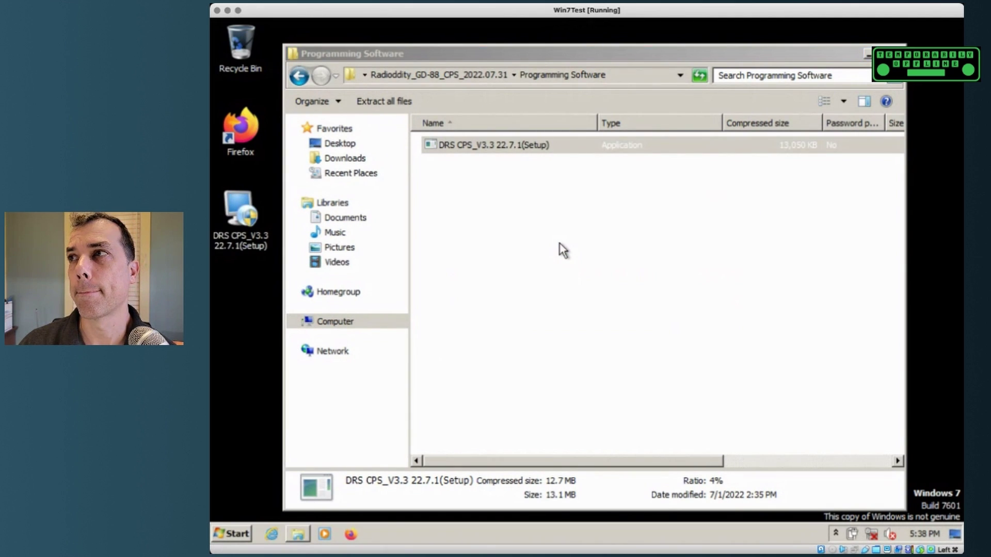
click(896, 53)
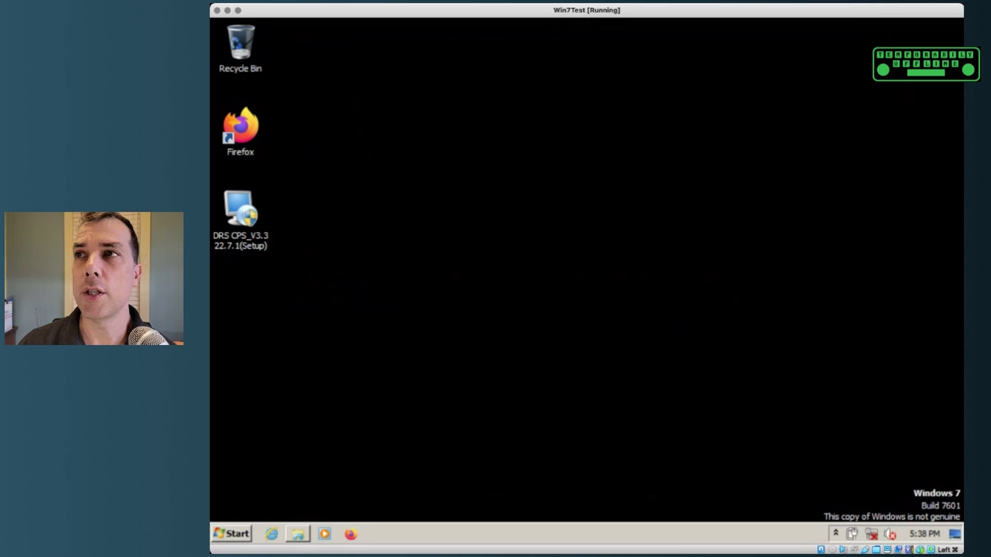
Step: Run the DRS CPS setup with UAC approval and the default folder C:\Program Files (x86)\DRS CPS 3.3
double_click(239, 209)
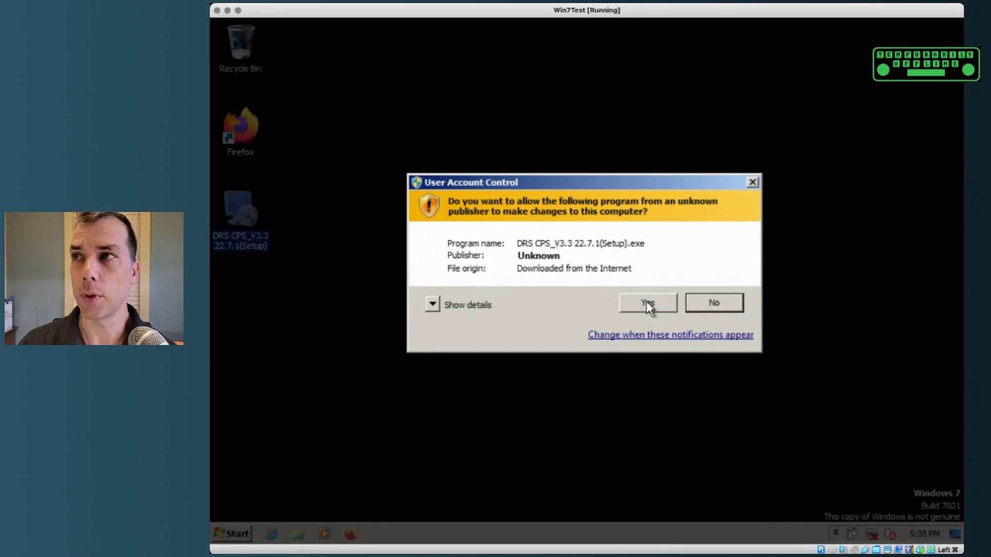
click(646, 302)
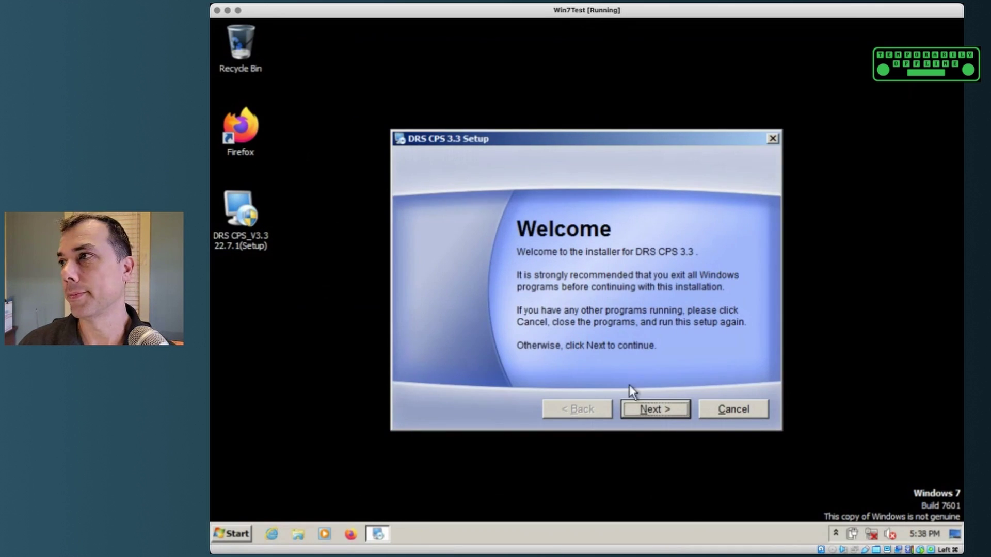
click(651, 409)
click(658, 410)
click(657, 410)
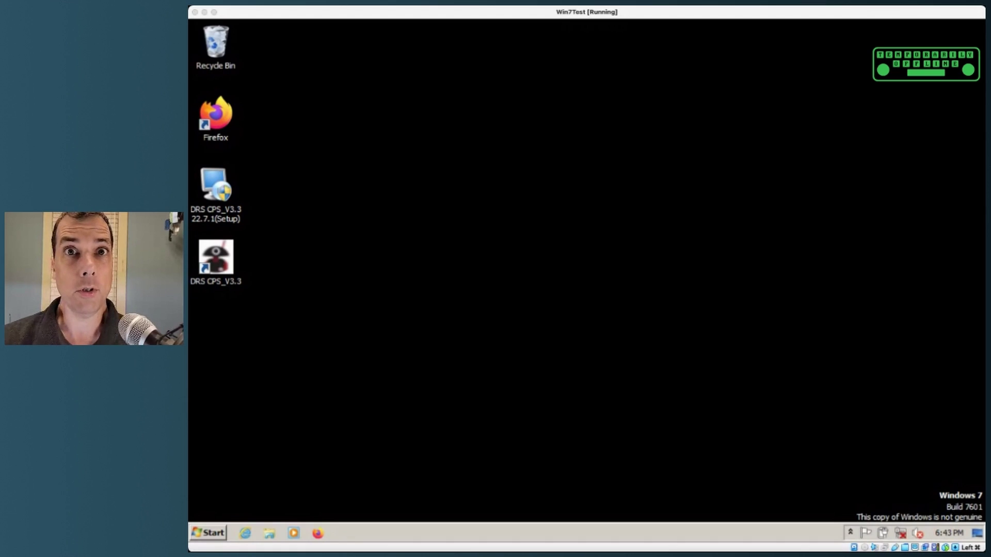
Step: Launch DRS CPS_V3.3 and read the radio's 56-block codeplug over COM3
click(217, 255)
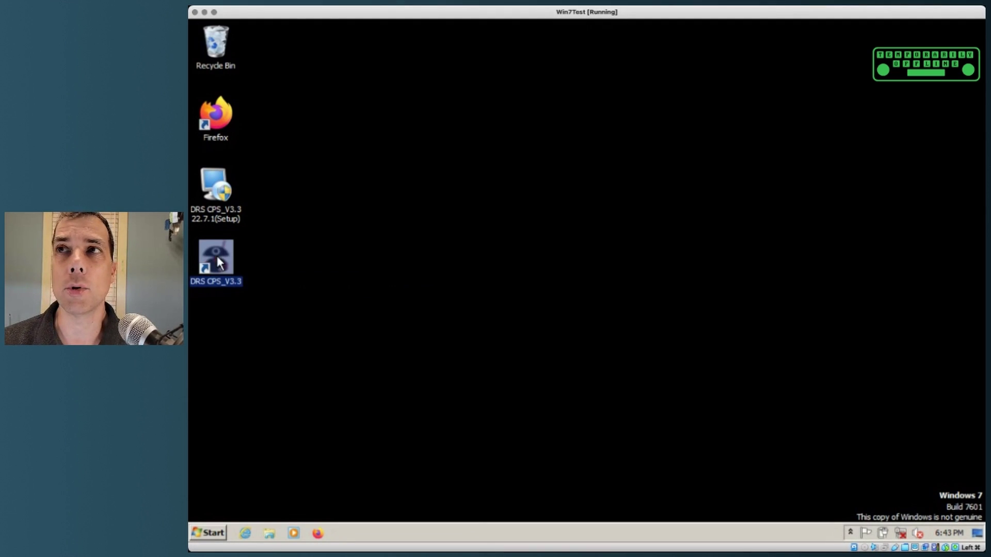
double_click(216, 255)
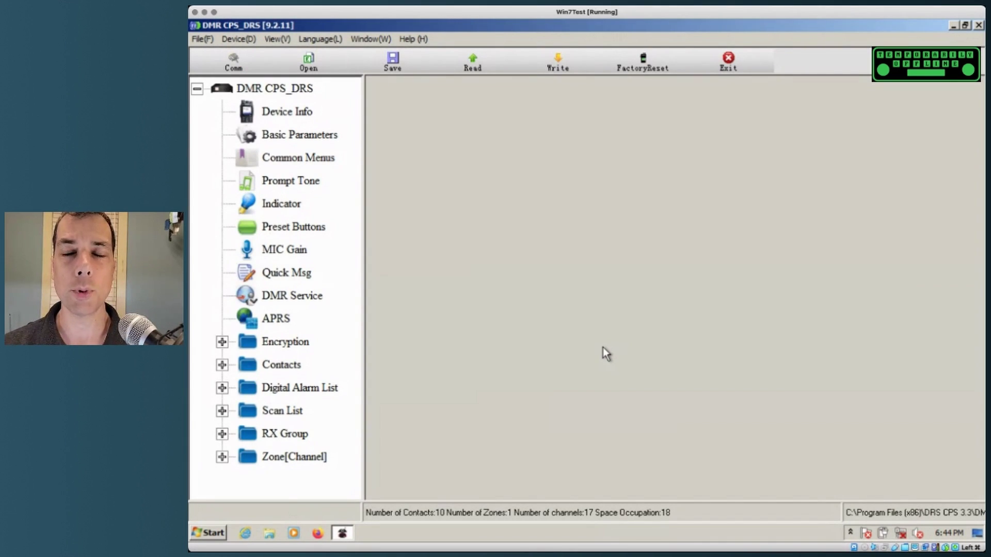
click(469, 67)
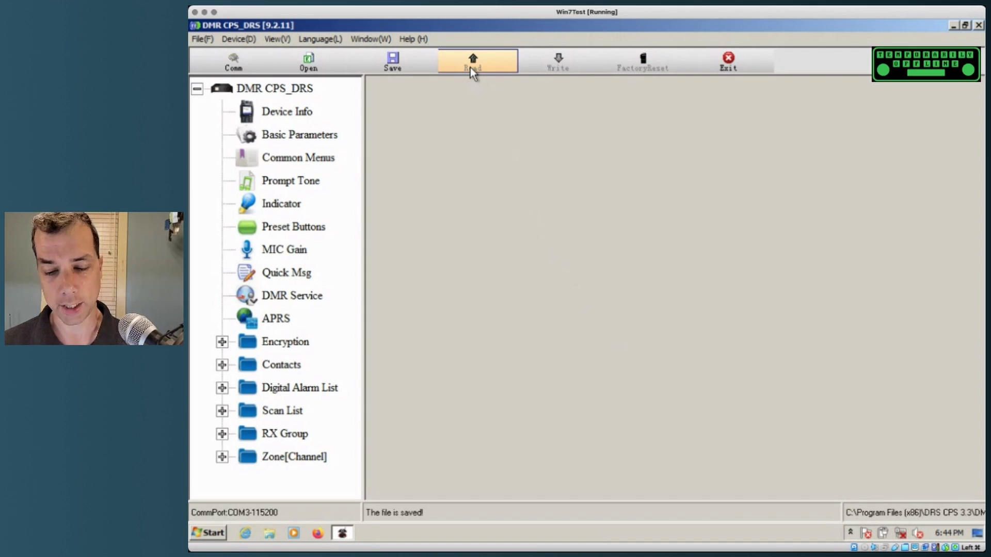
click(470, 67)
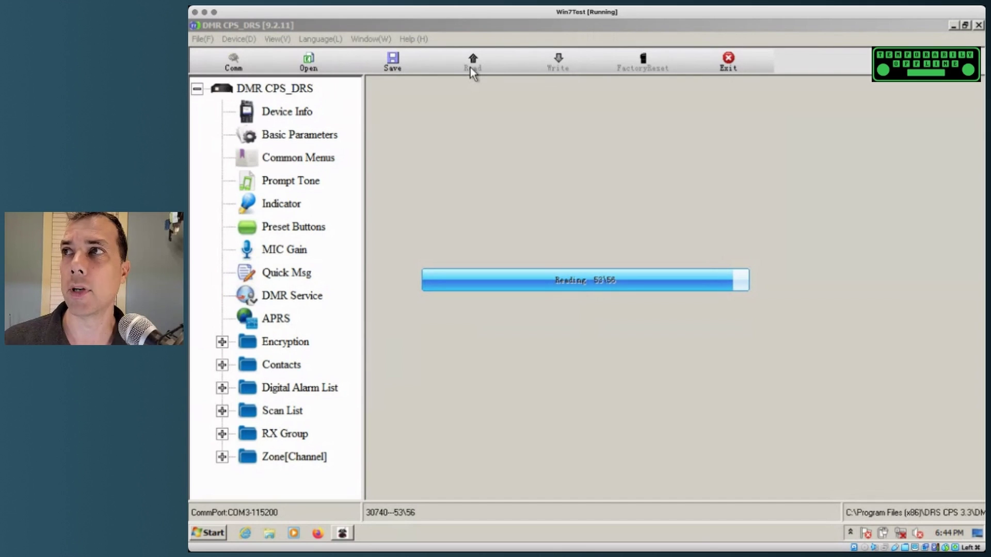
click(390, 61)
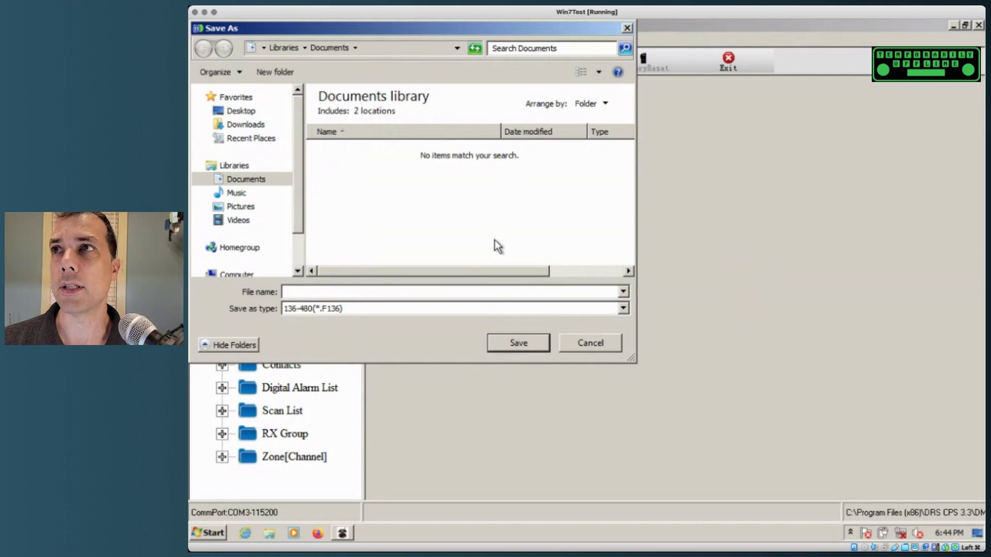
Step: Save the codeplug read from the radio as 'first CP' in Documents
text(first CP)
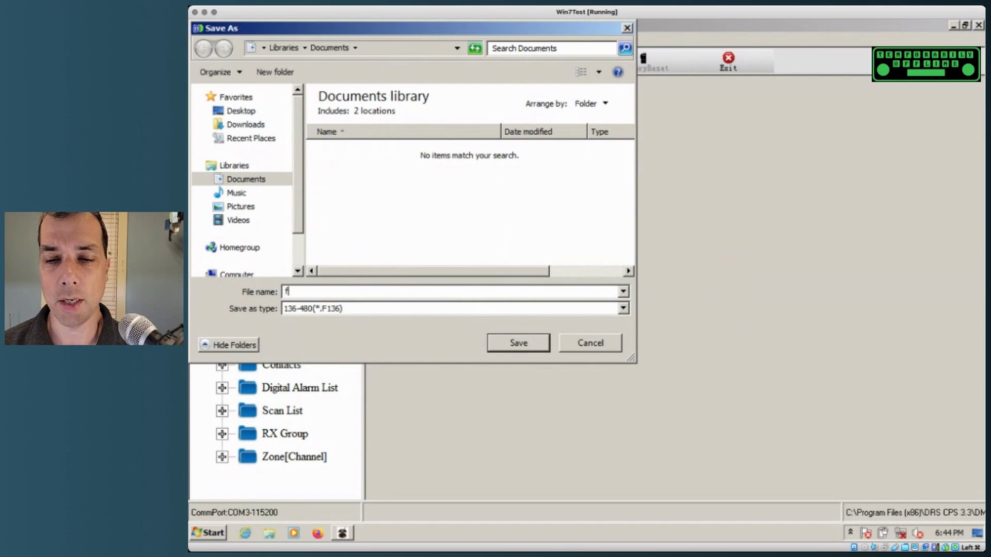
click(533, 341)
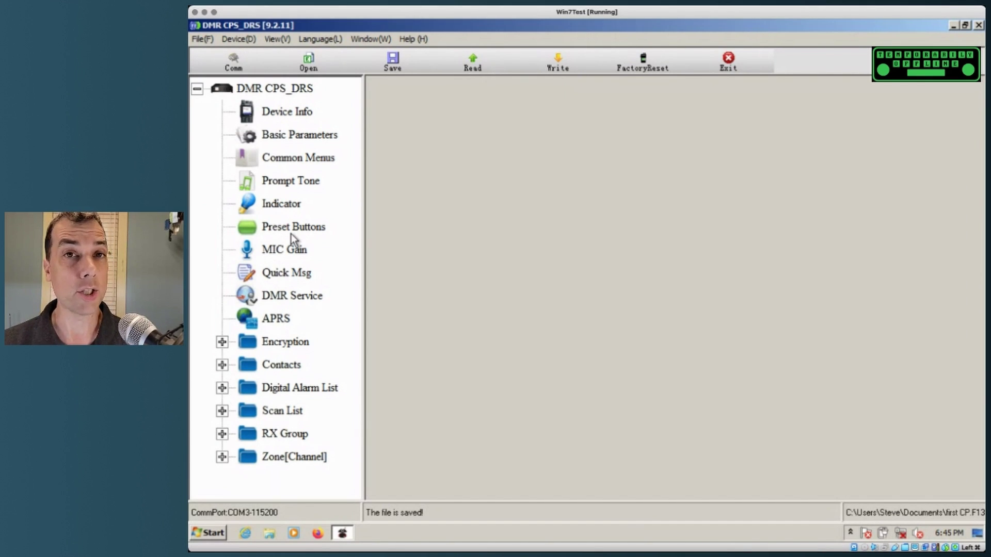
click(281, 137)
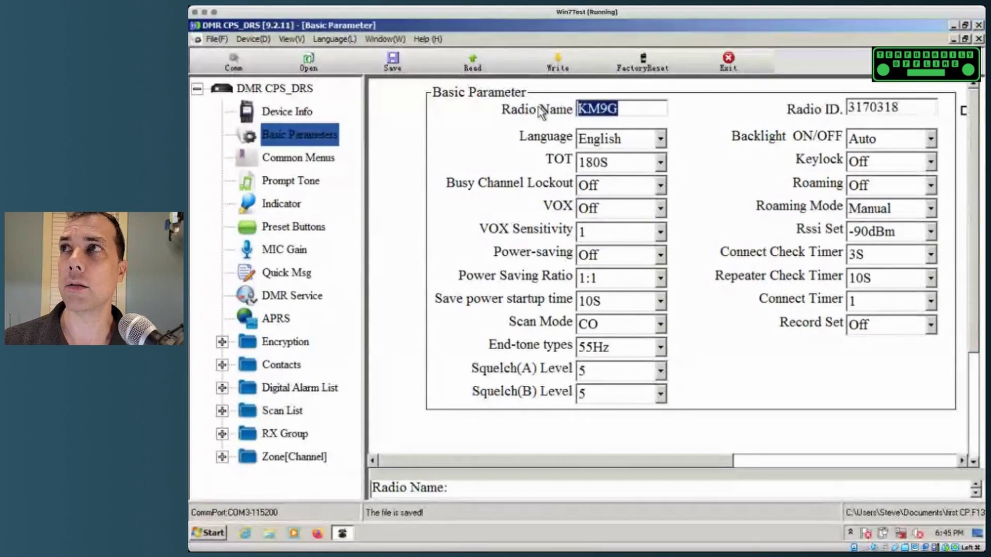
Step: Check the Radio ID in Basic Parameters, then show the Contact list with its NoCall contact
click(911, 106)
drag(911, 106, 829, 106)
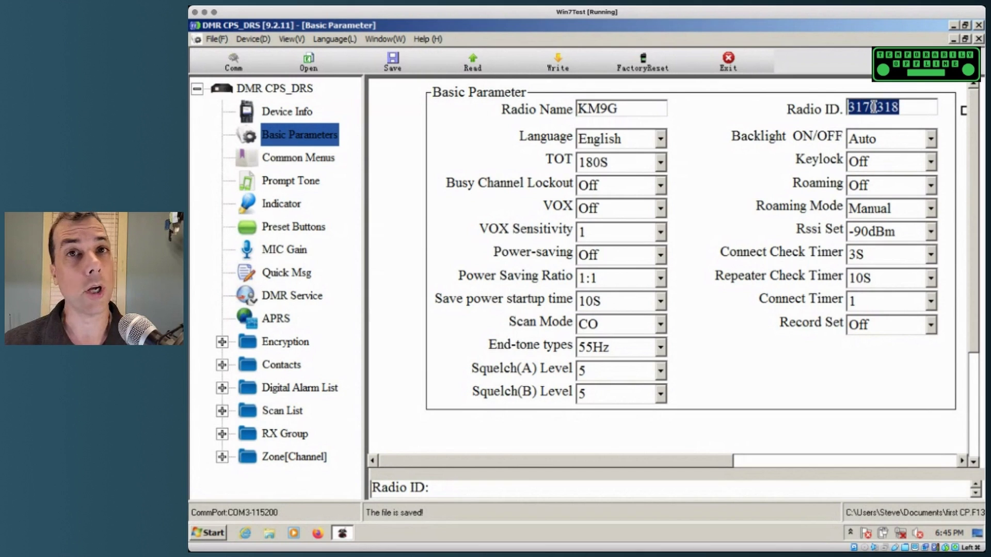
click(222, 367)
click(296, 388)
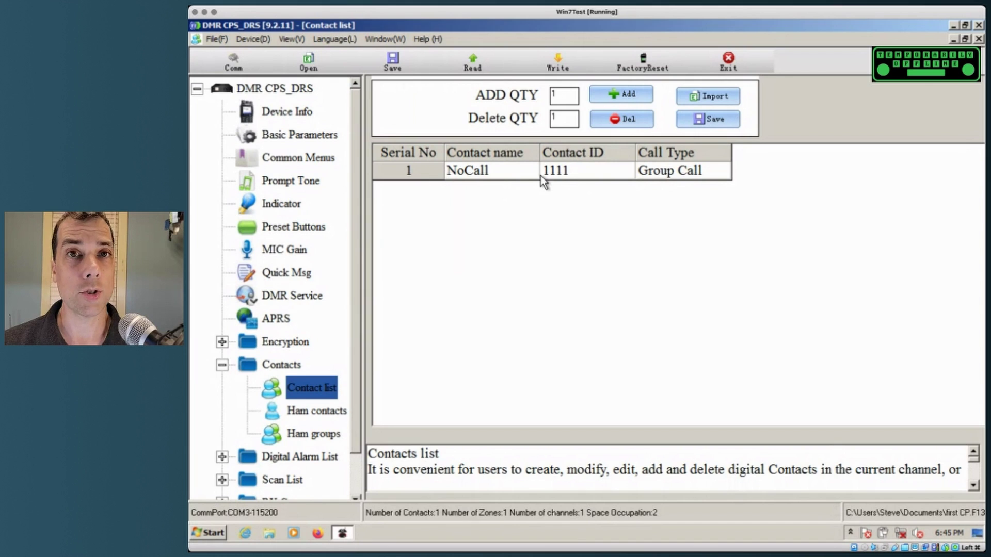
click(505, 173)
Step: Rename the NoCall contact to the ham operator's name and callsign, enter their DMR ID, and make it a private call
click(505, 171)
drag(505, 171, 423, 171)
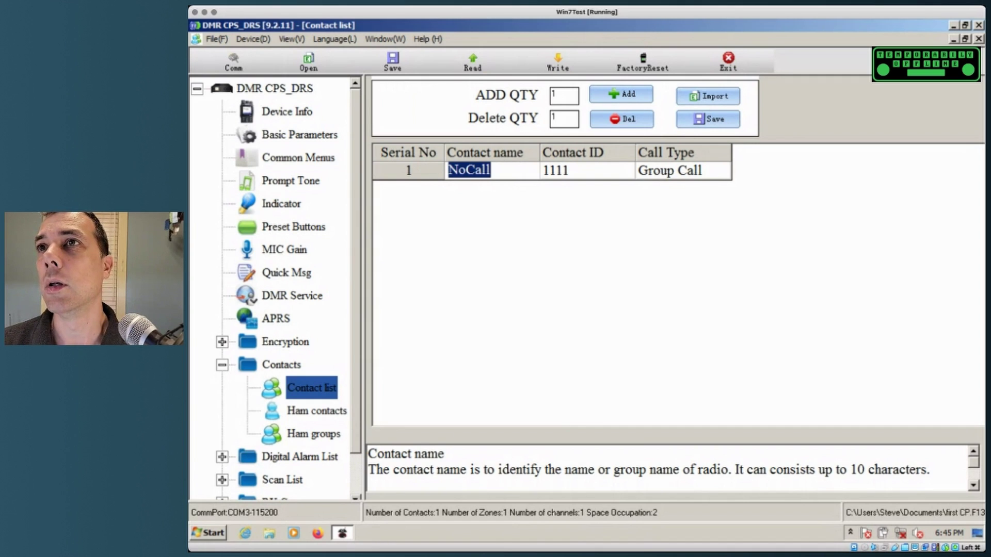
click(496, 170)
drag(496, 171, 398, 167)
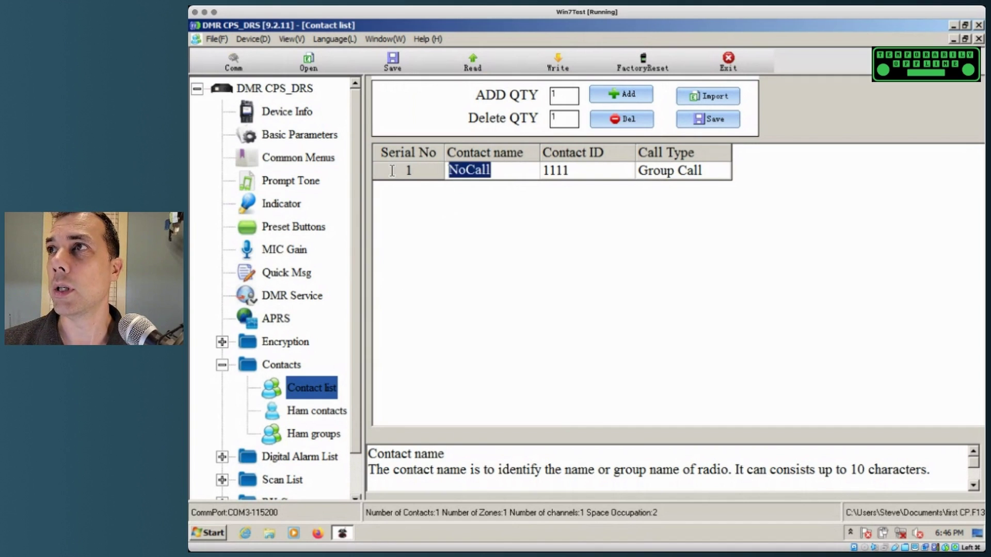
text(Jim)
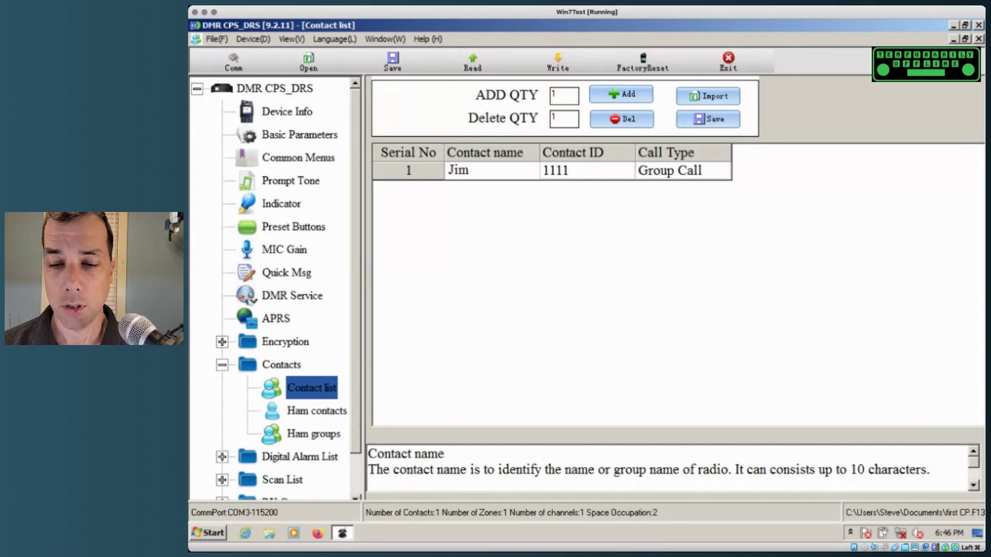
text( KN4YCD)
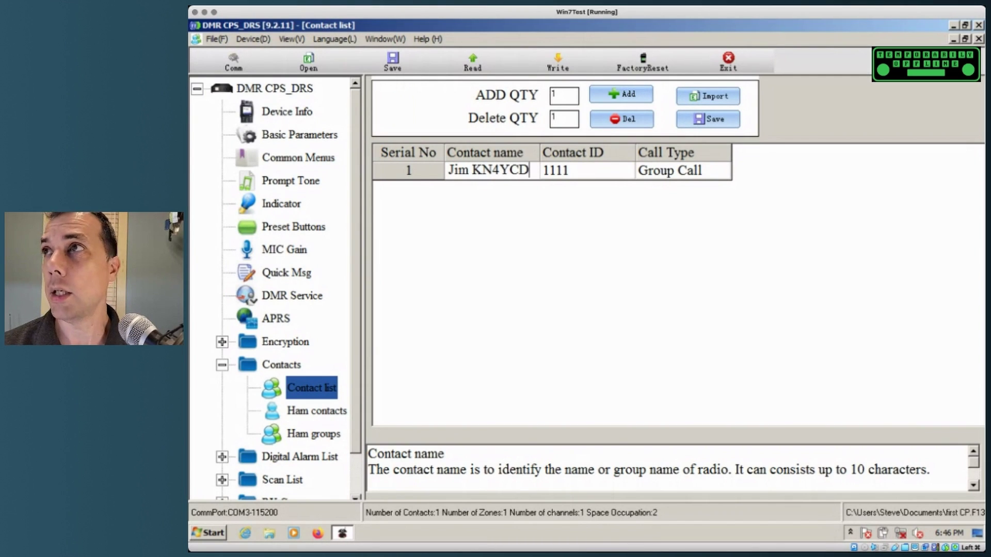
click(557, 172)
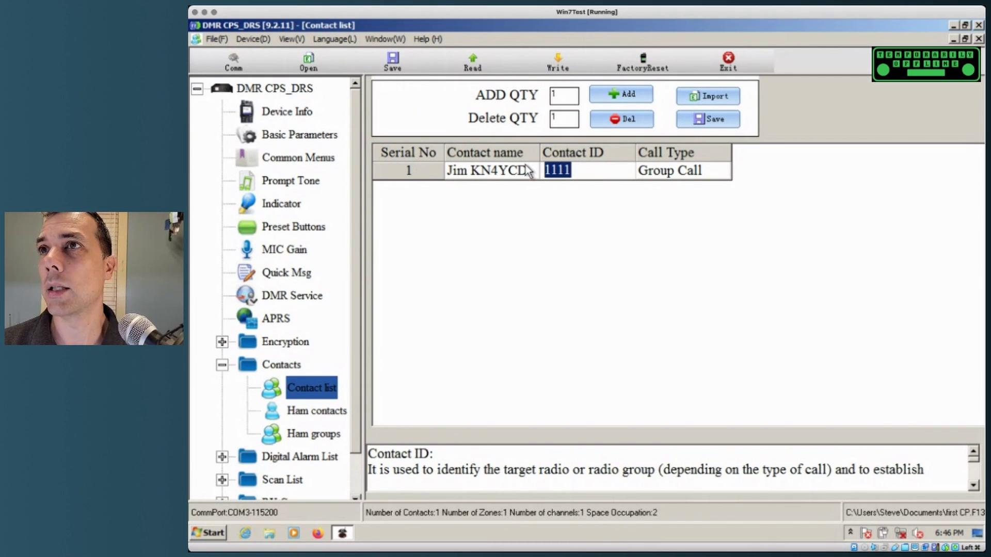
text(3152157)
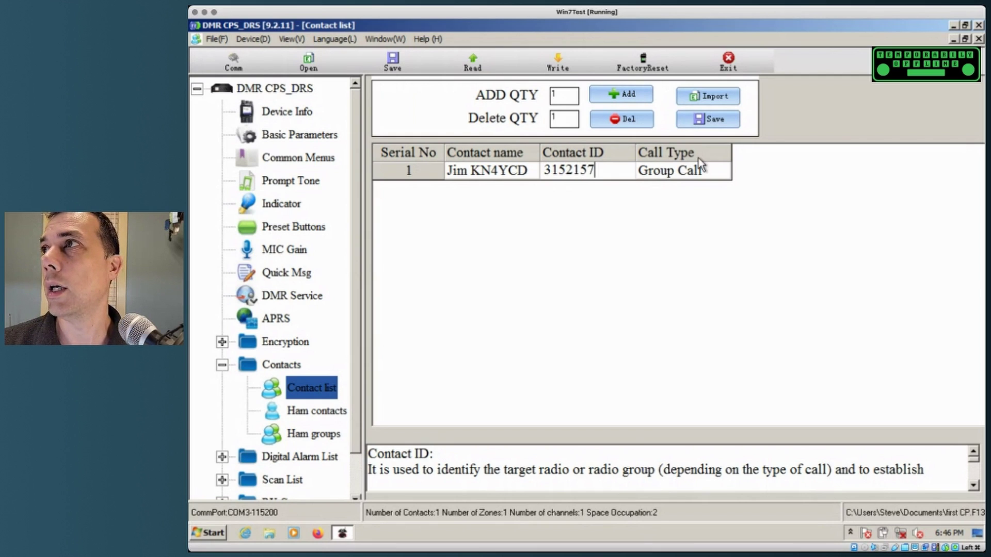
click(721, 170)
click(723, 172)
click(671, 206)
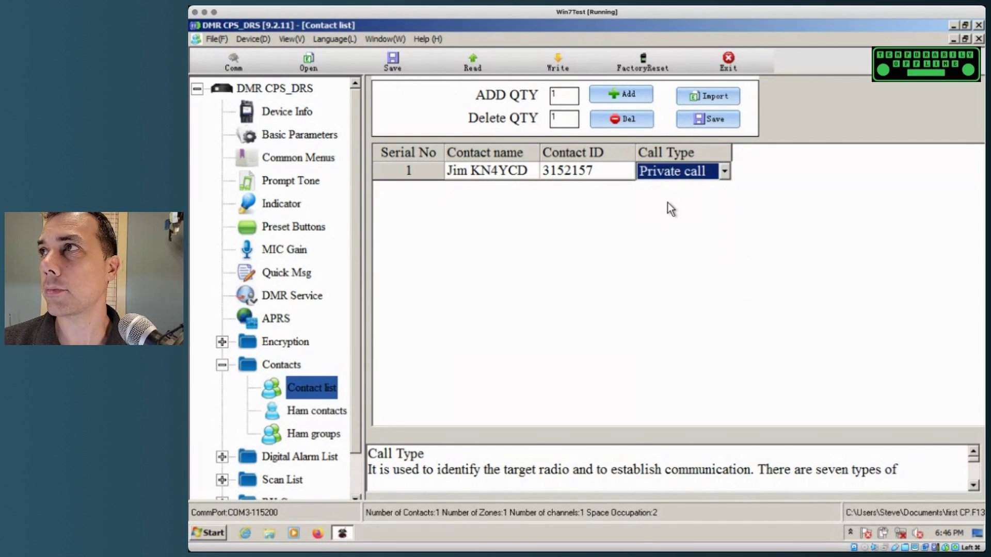
Step: Add a second contact named TOADs with group-call ID 3192083
click(617, 100)
click(480, 189)
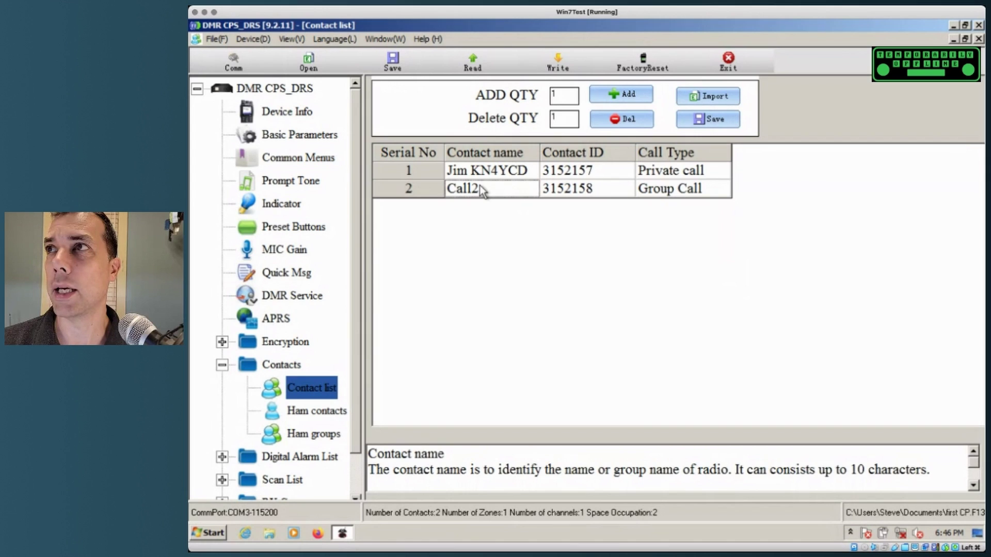
click(497, 187)
drag(497, 187, 441, 185)
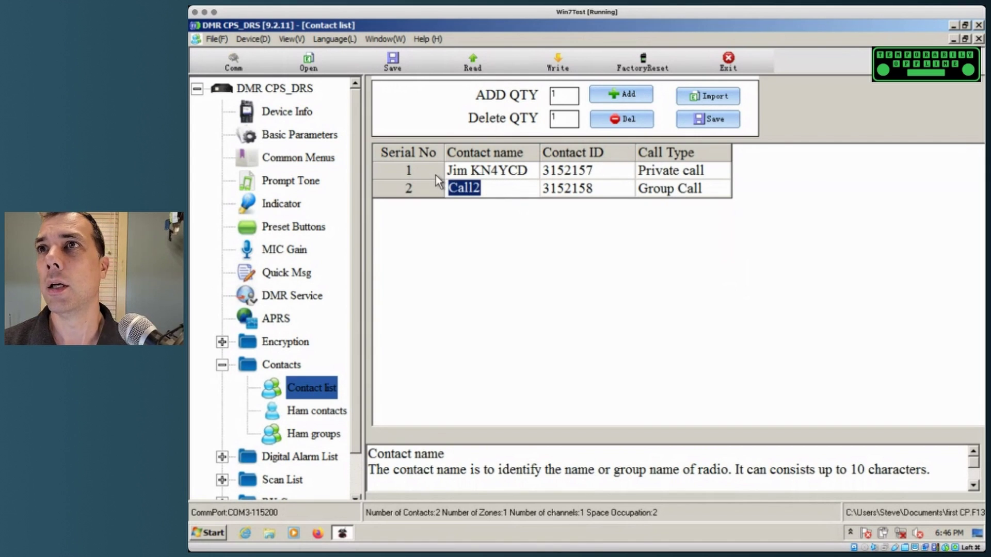
text(TOADs)
key(Return)
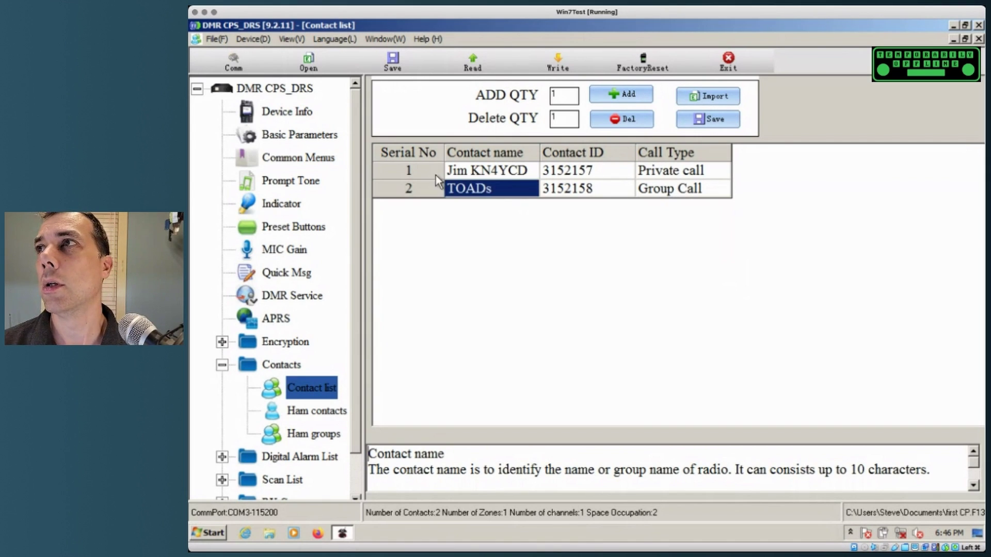
click(564, 189)
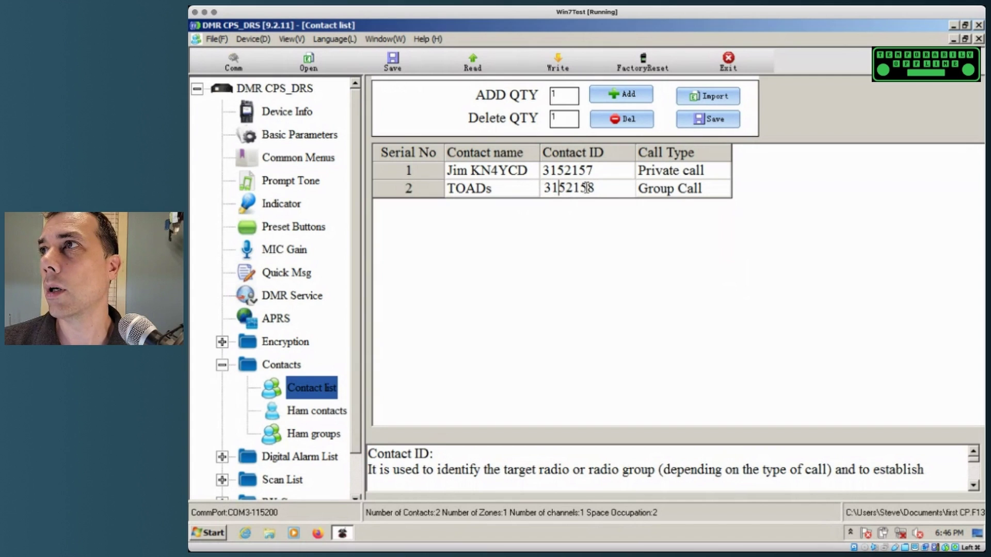
drag(597, 189, 521, 182)
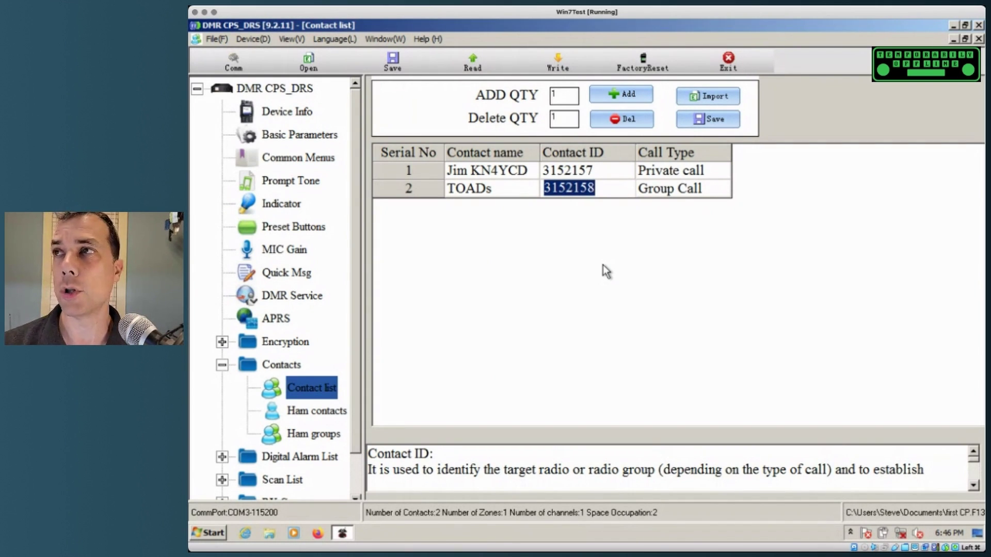
text(3)
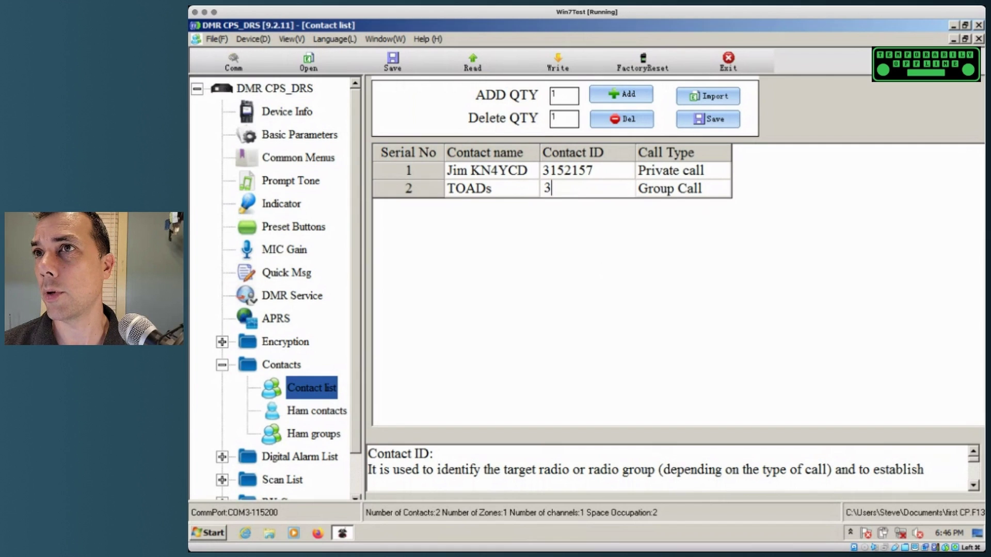
text(192083)
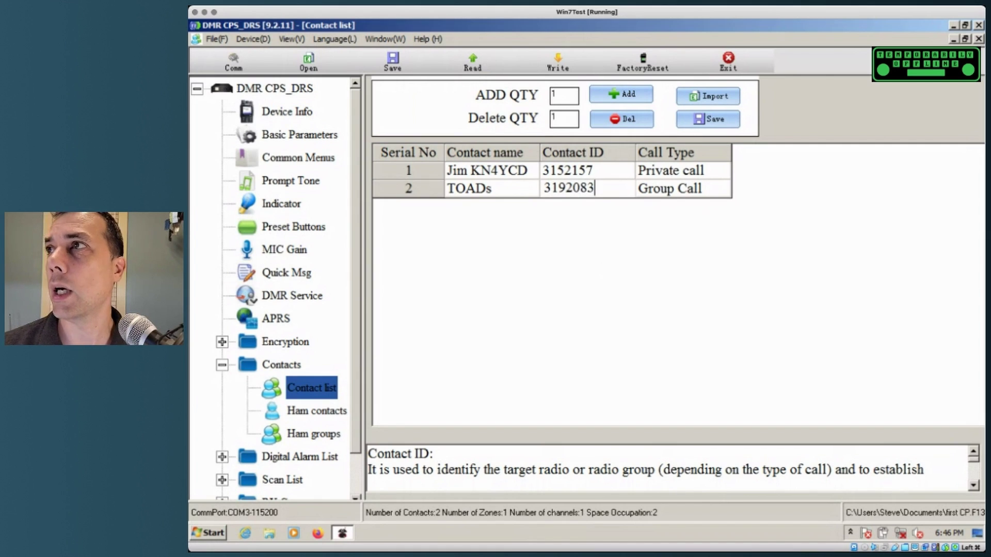
click(621, 94)
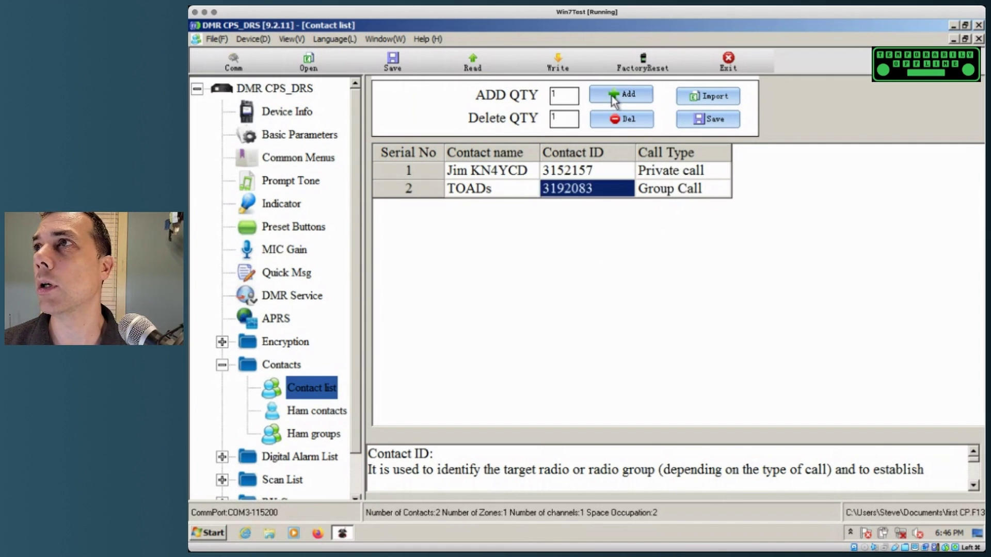
Step: Rename the third contact to AL Link and give it group-call ID 31010
click(487, 209)
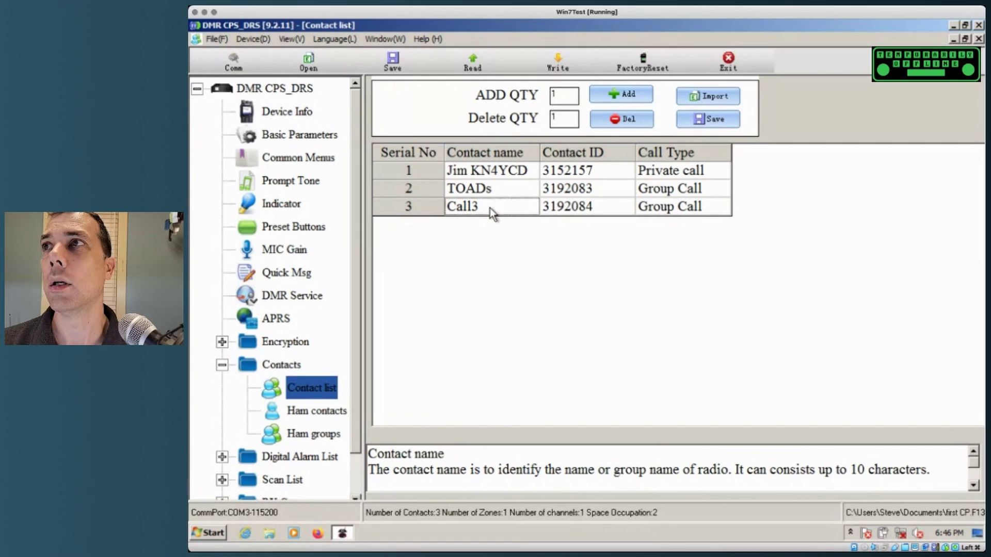
click(493, 208)
double_click(492, 207)
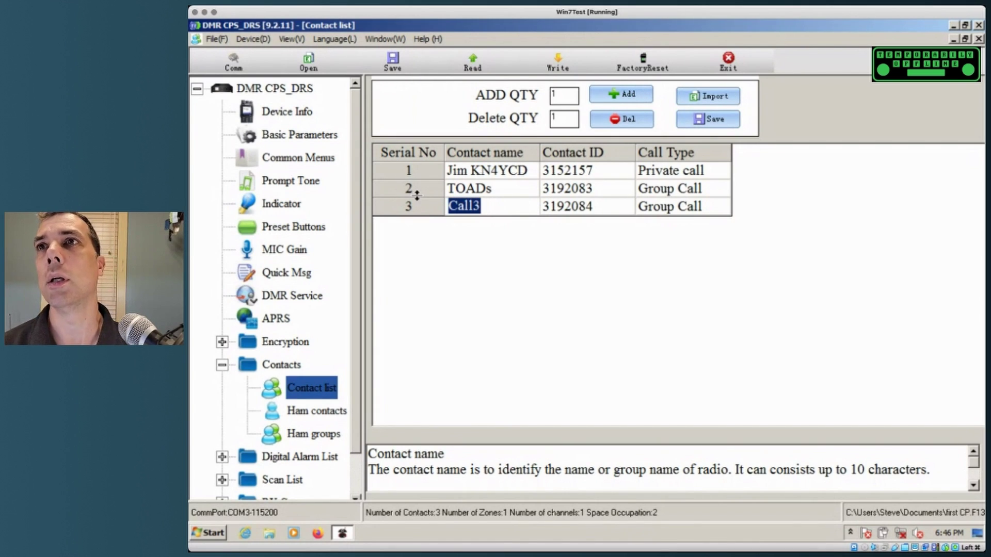
text(AL Link)
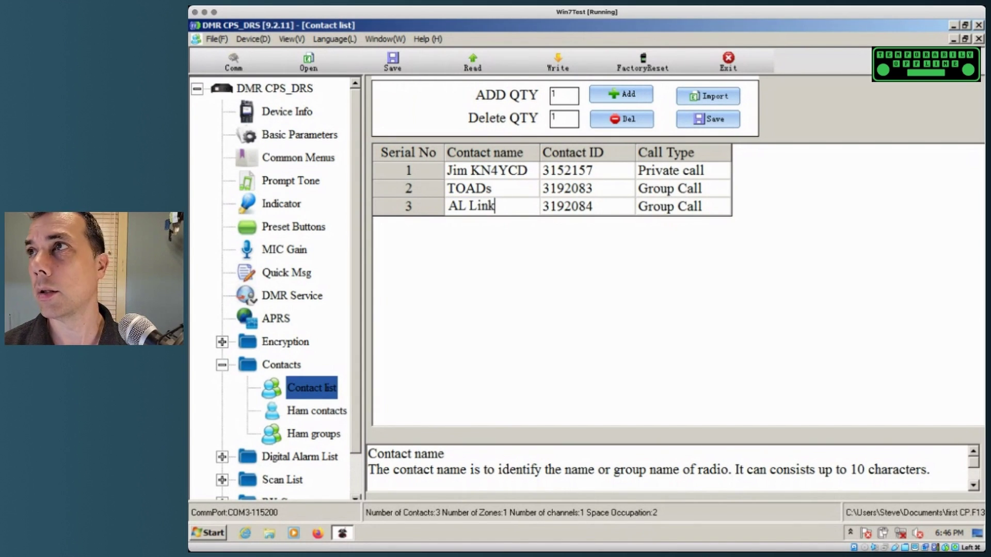
click(552, 206)
click(561, 206)
double_click(596, 206)
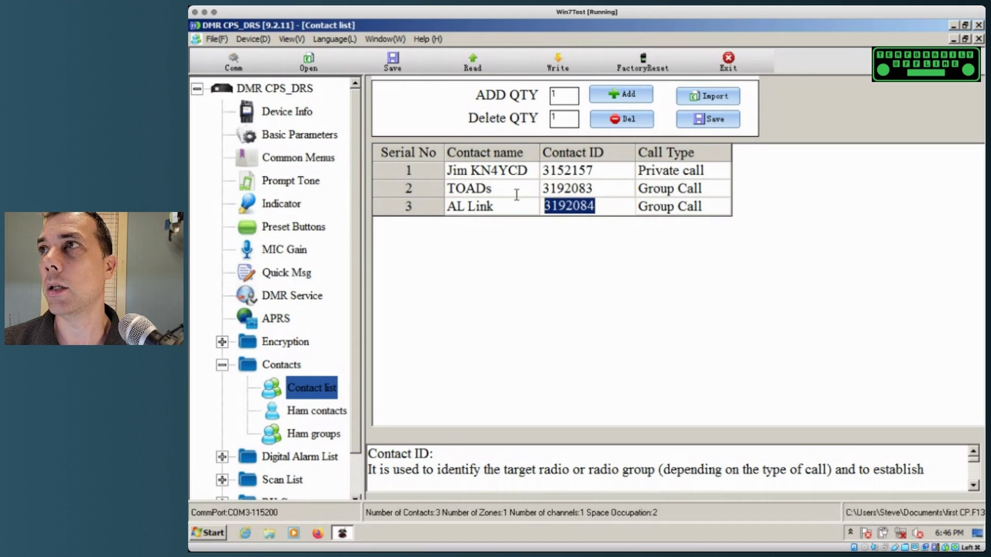
text(31010)
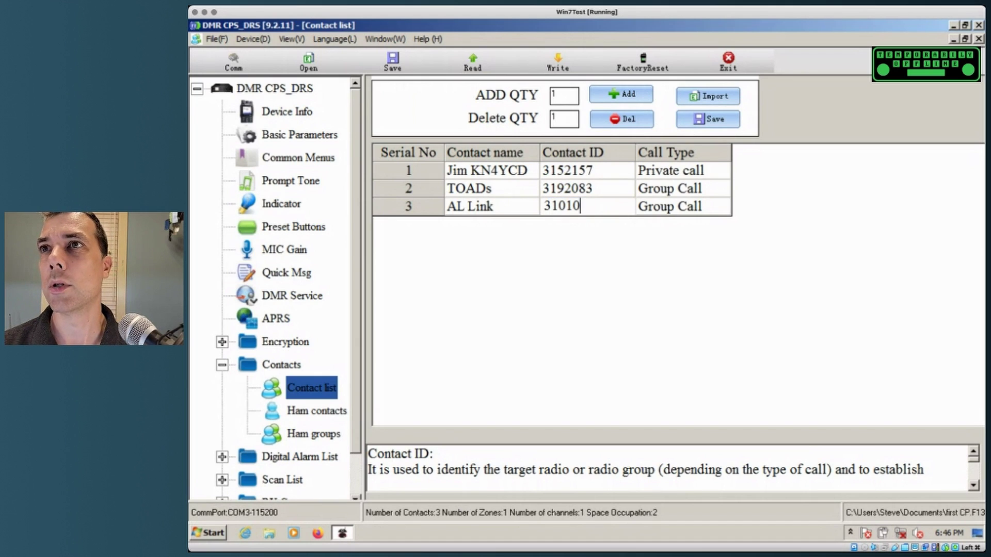
click(623, 95)
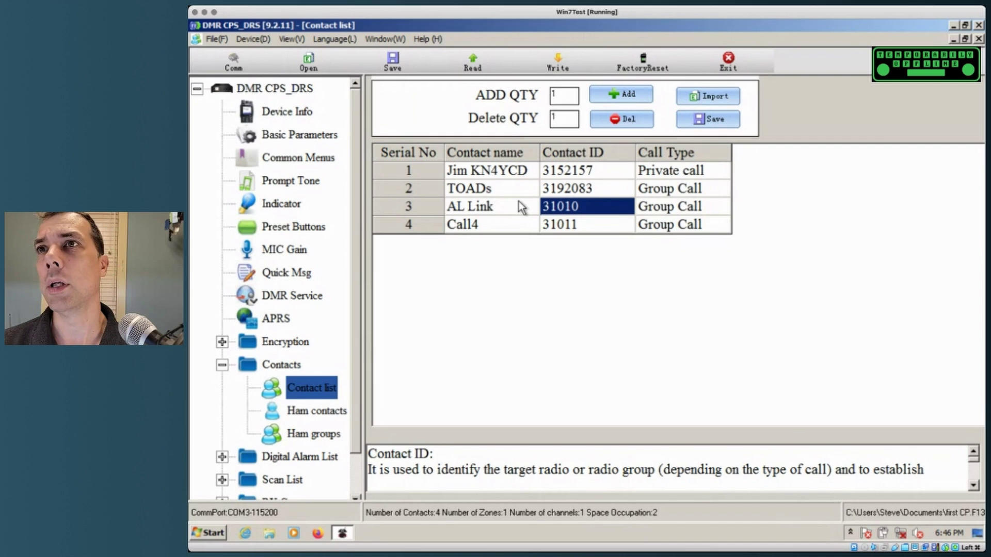
Step: Name the fourth contact Parrot with ID 9990 as a private call
click(504, 225)
click(506, 224)
double_click(467, 223)
text(Parrot)
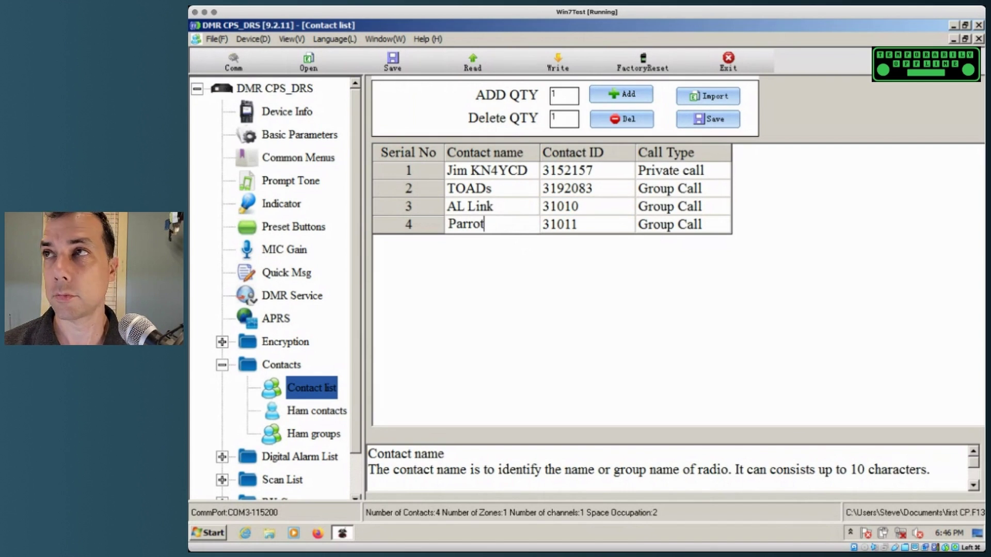
key(Tab)
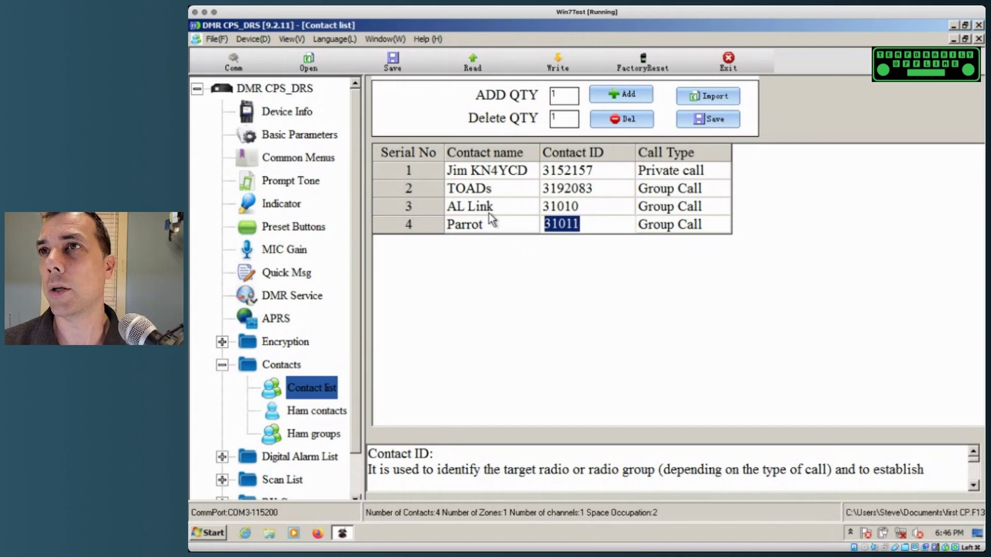
text(9990)
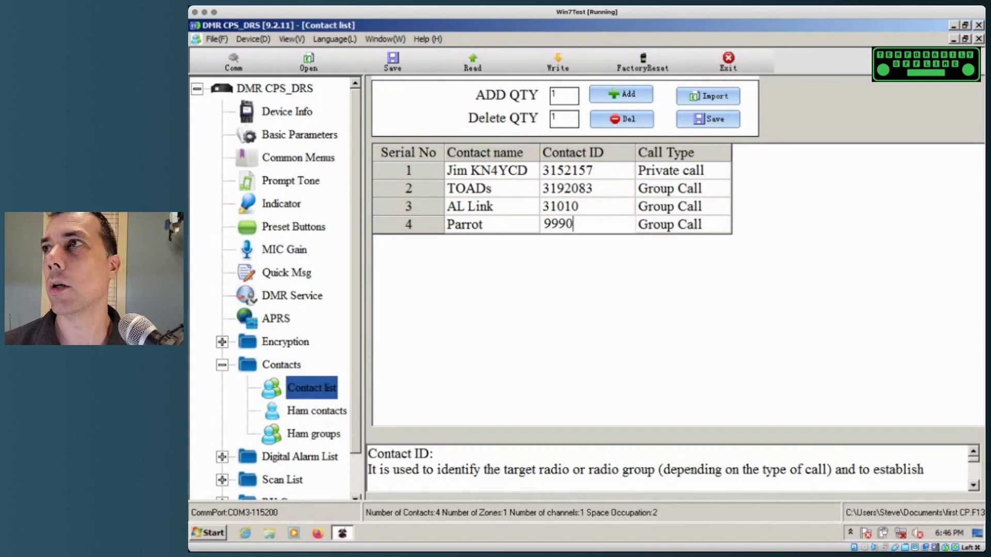
click(678, 226)
click(723, 227)
click(696, 258)
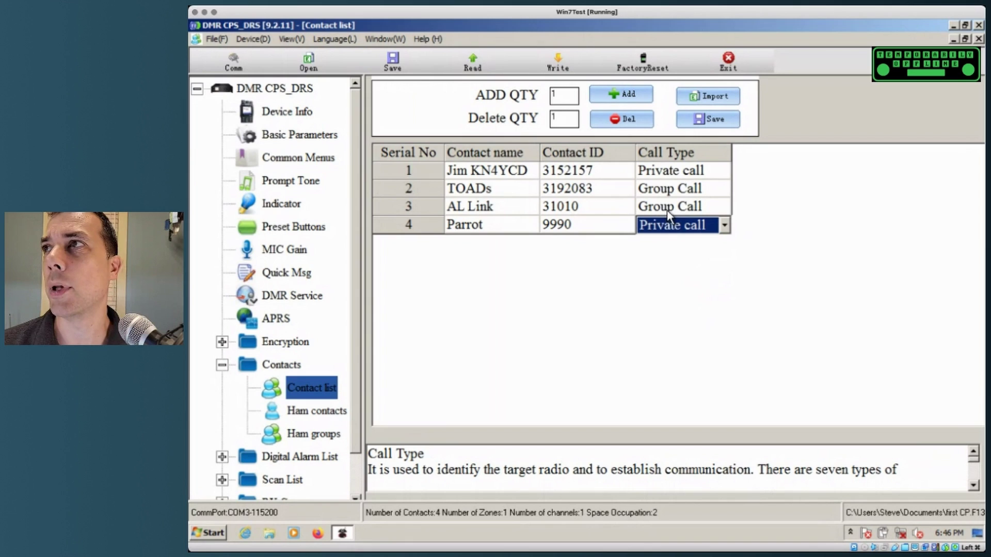
Step: Add a fifth contact named Hurricane with group-call ID 3199
click(645, 93)
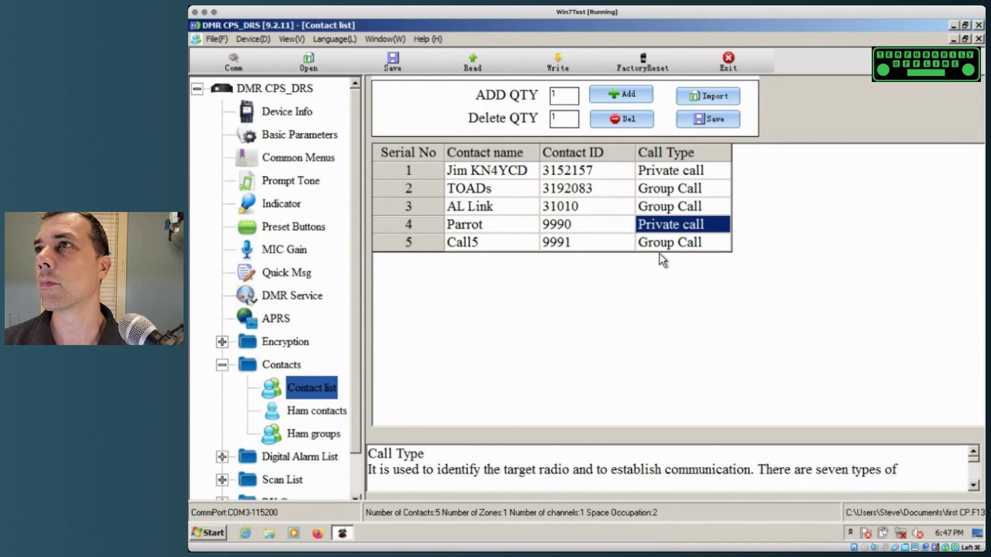
click(513, 242)
click(511, 242)
text(Hurricane)
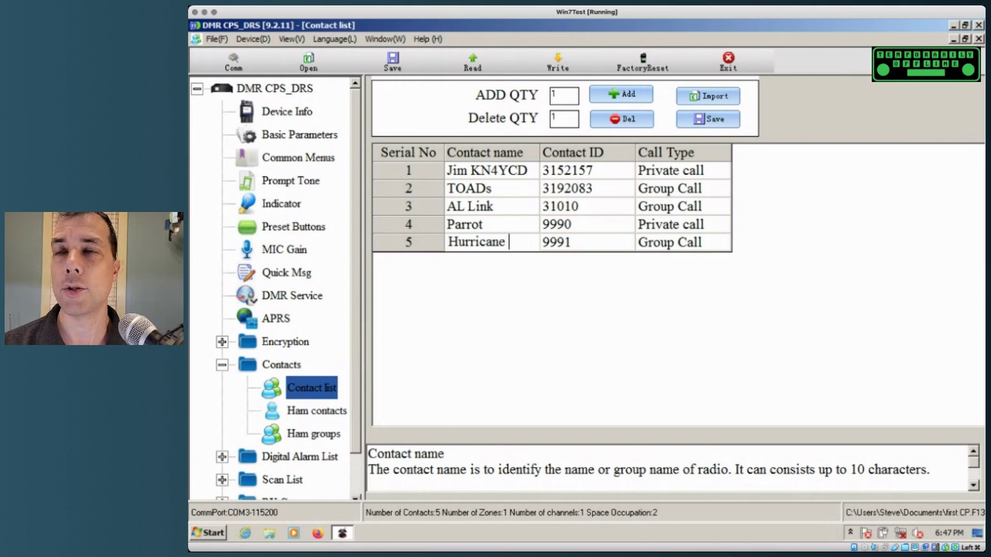
key(BackSpace)
key(BackSpace)
key(BackSpace)
key(BackSpace)
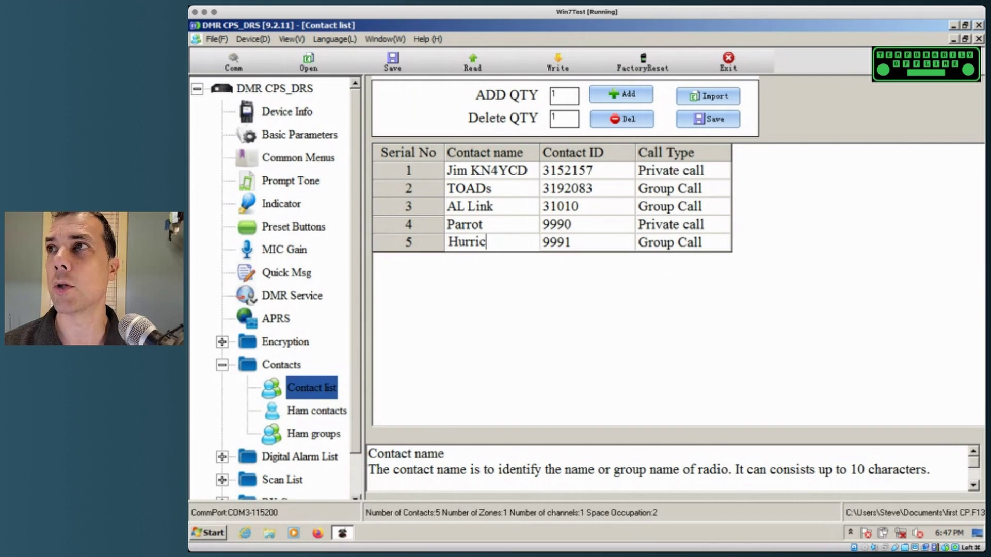
text(ane)
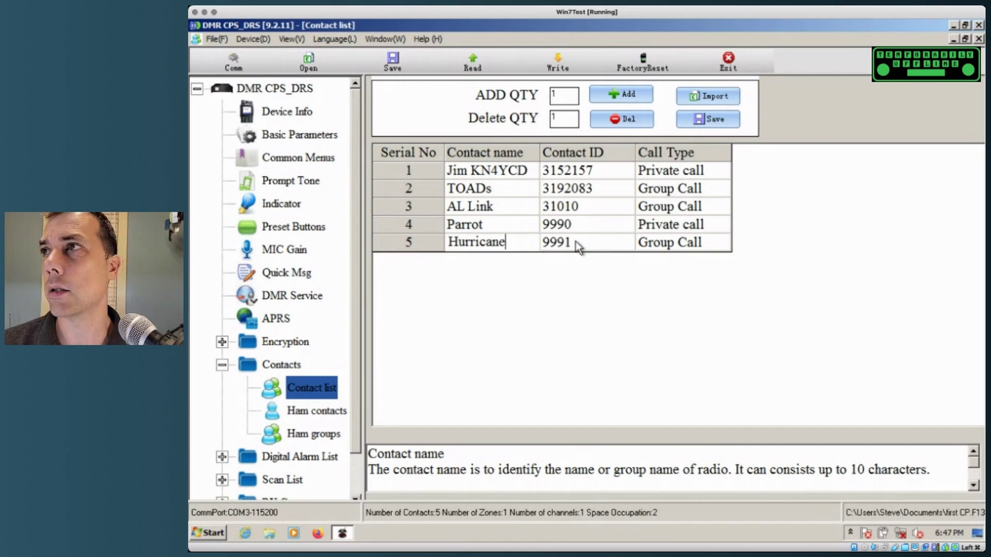
click(576, 241)
drag(572, 245, 531, 242)
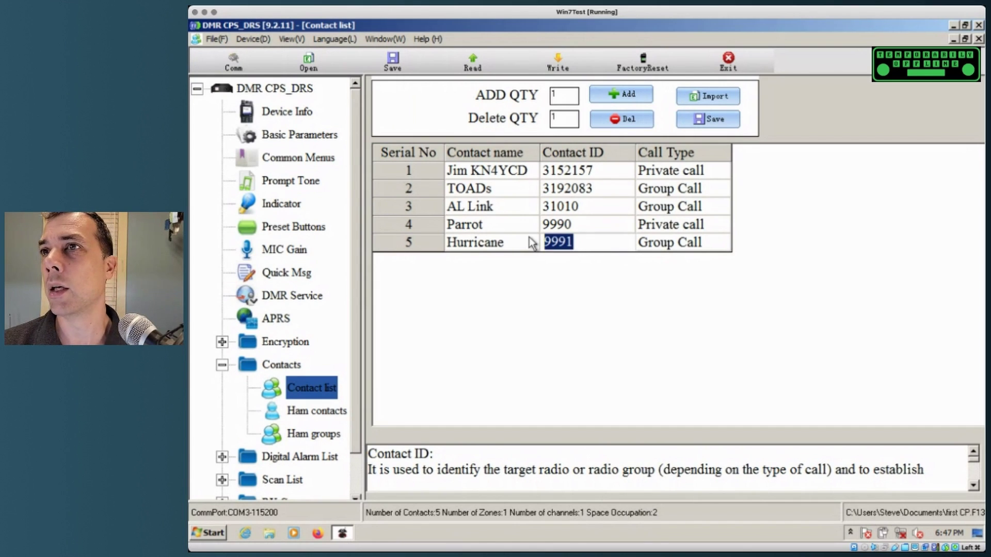
text(3199)
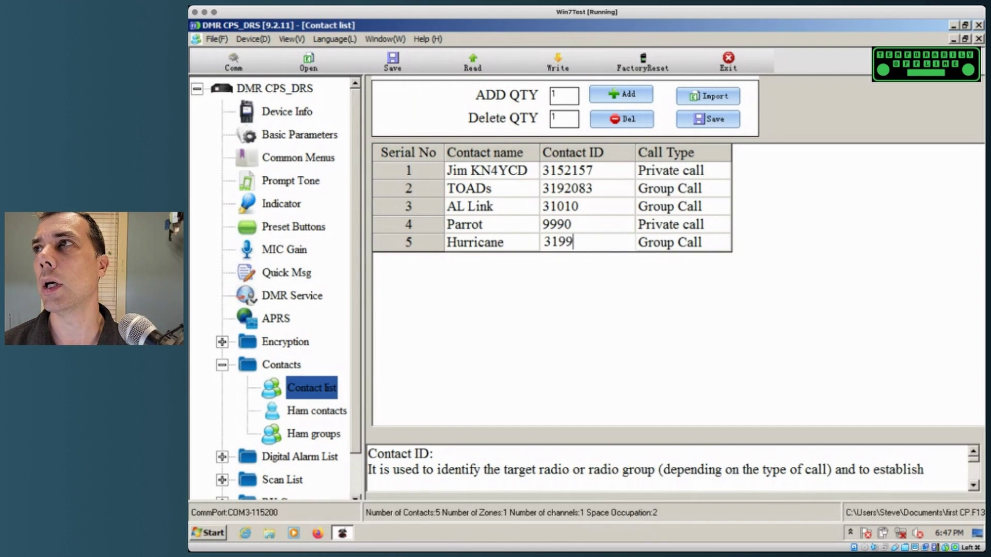
key(Return)
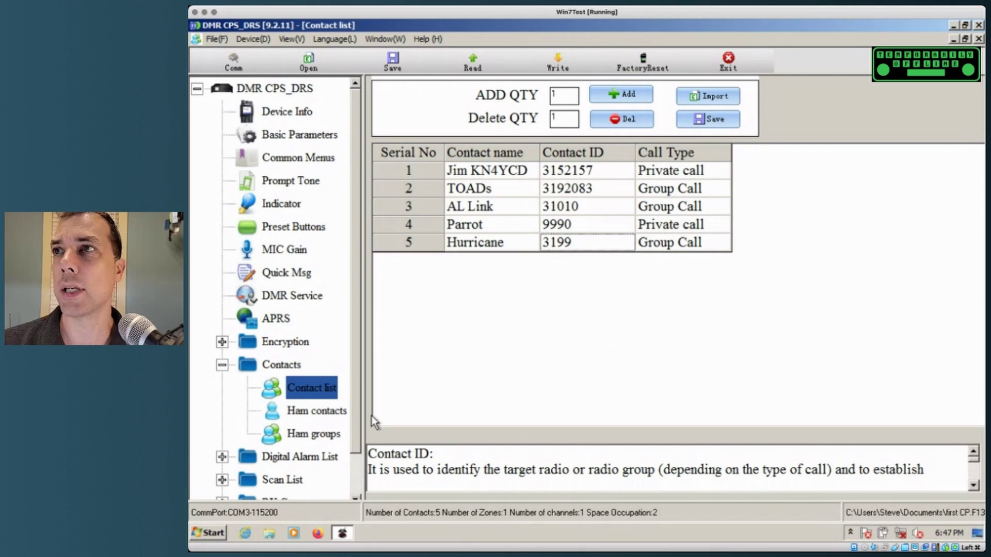
drag(358, 409, 354, 460)
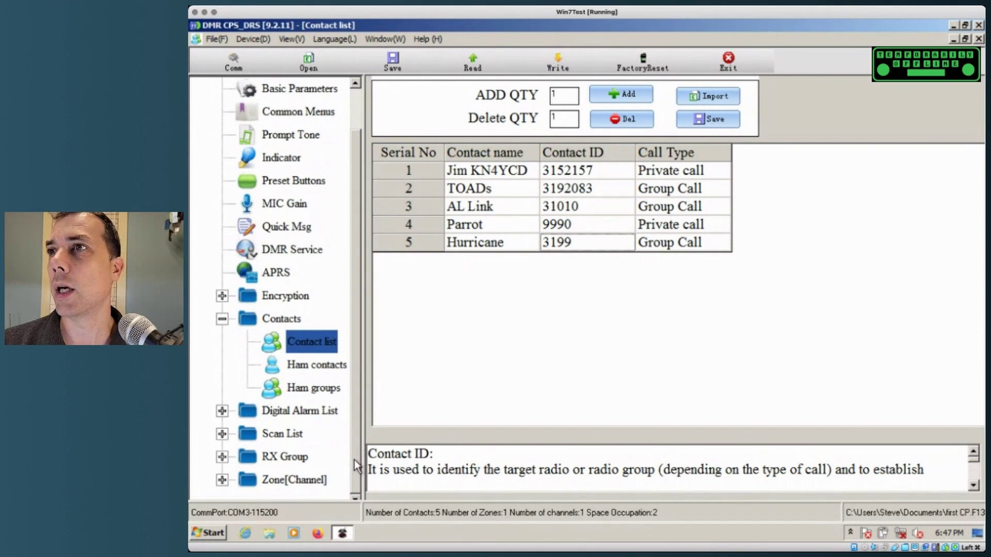
double_click(251, 459)
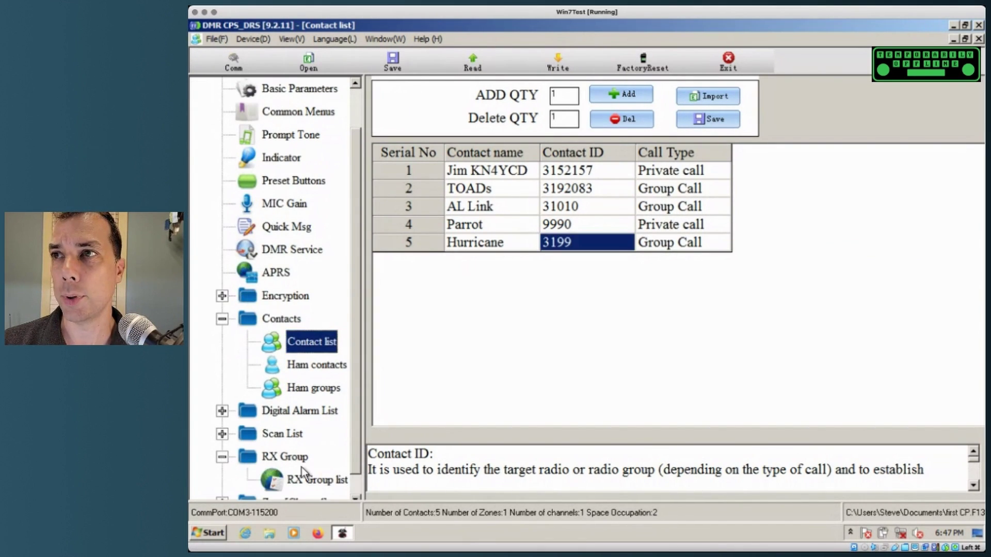
Step: Put TOADs, AL Link and Hurricane in RX group 1_Digital, then expand Zone[Channel] to show Zone1
click(333, 479)
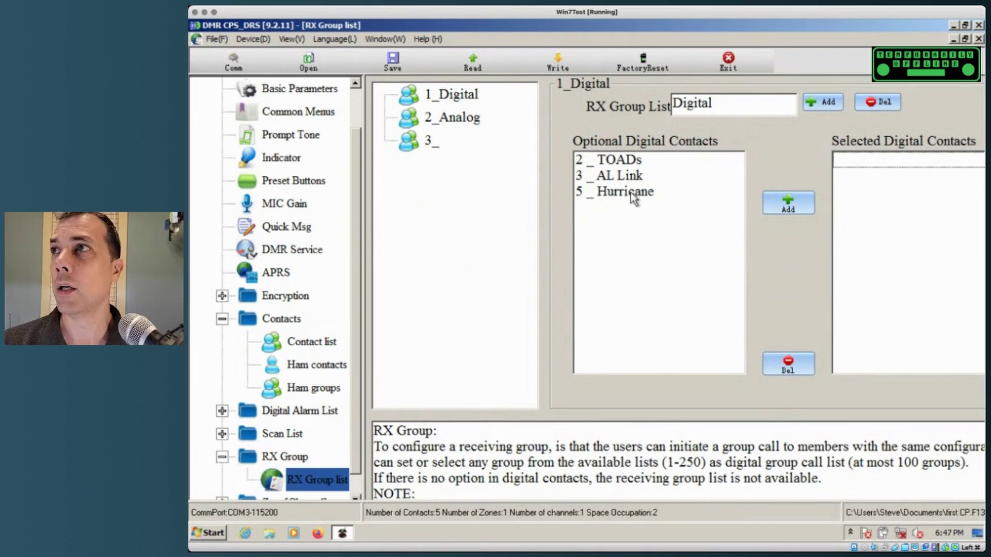
click(648, 160)
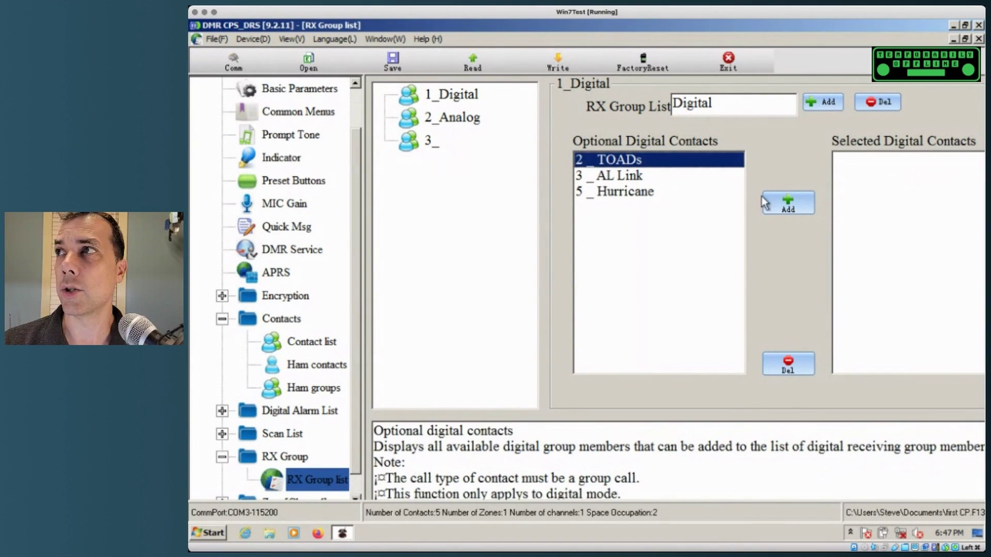
click(772, 208)
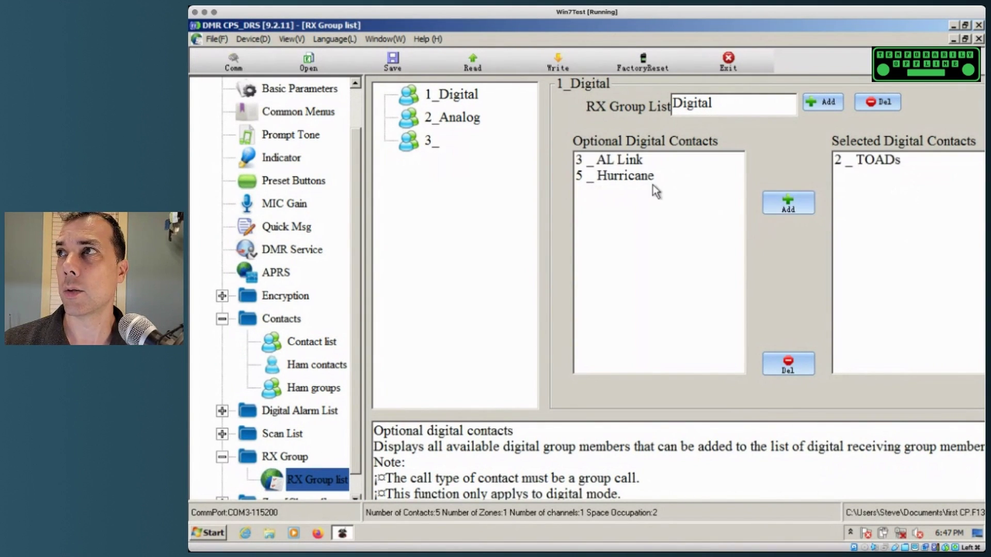
click(652, 161)
click(785, 206)
click(626, 162)
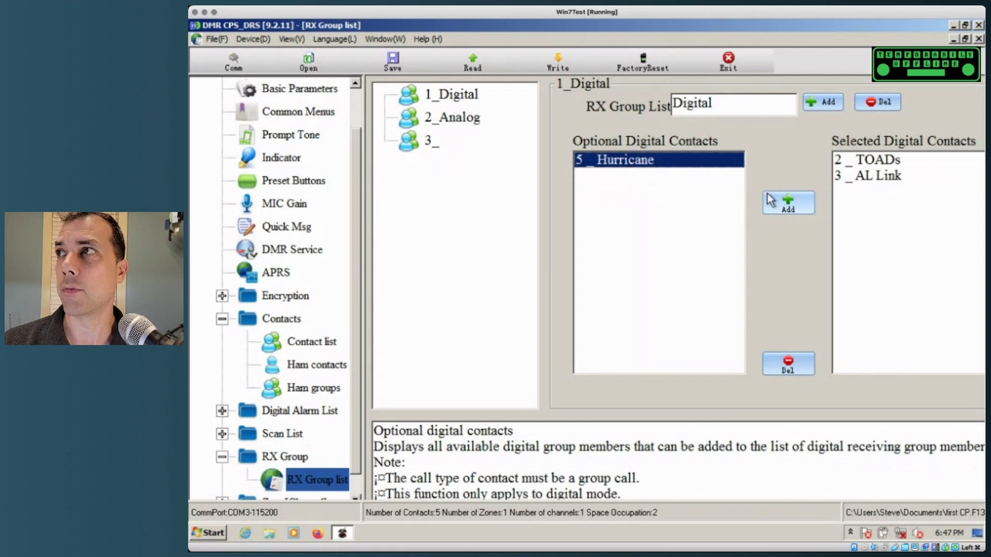
click(779, 203)
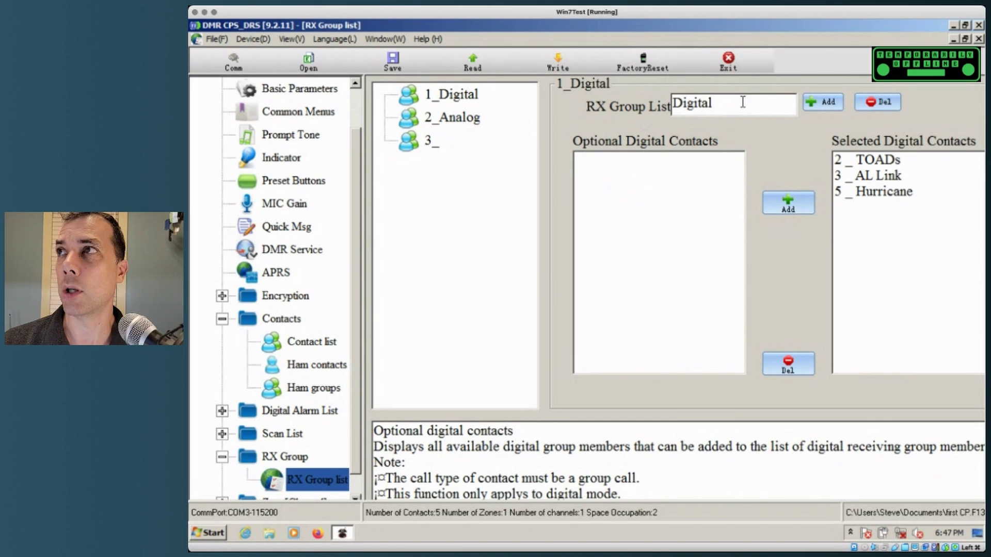
scroll(356, 409, down, 1)
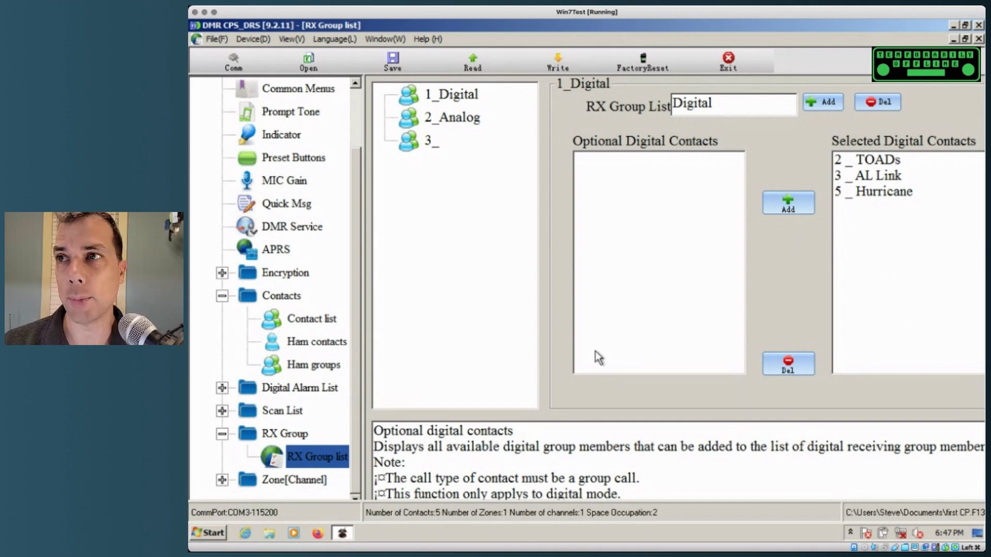
click(221, 481)
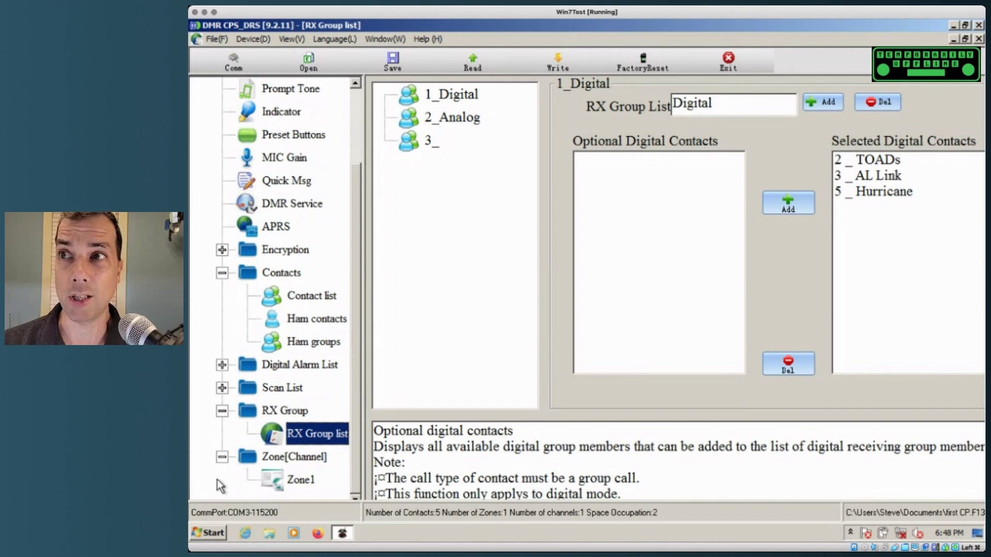
Step: Rename Zone1 to FriendZone in the zone list
click(296, 458)
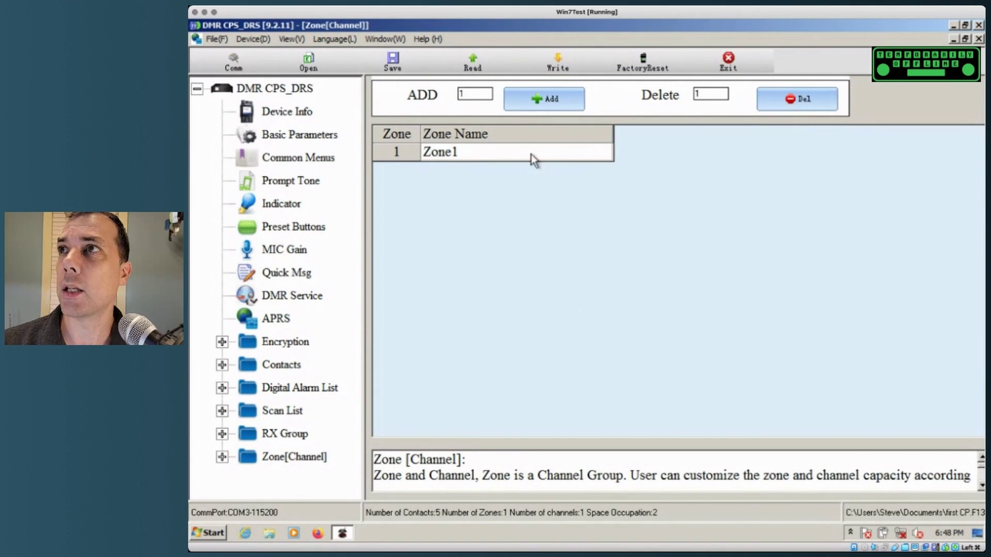
click(485, 149)
click(513, 153)
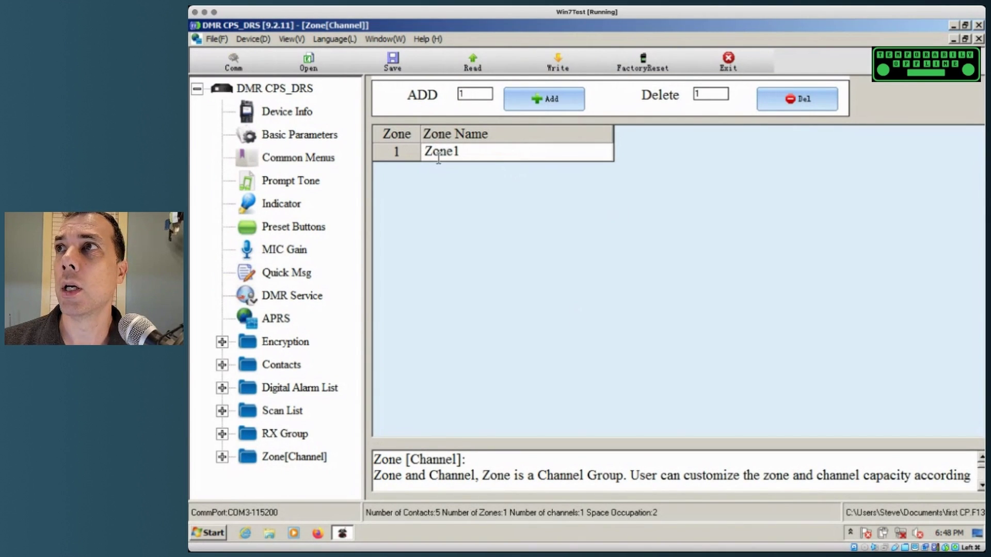
click(385, 149)
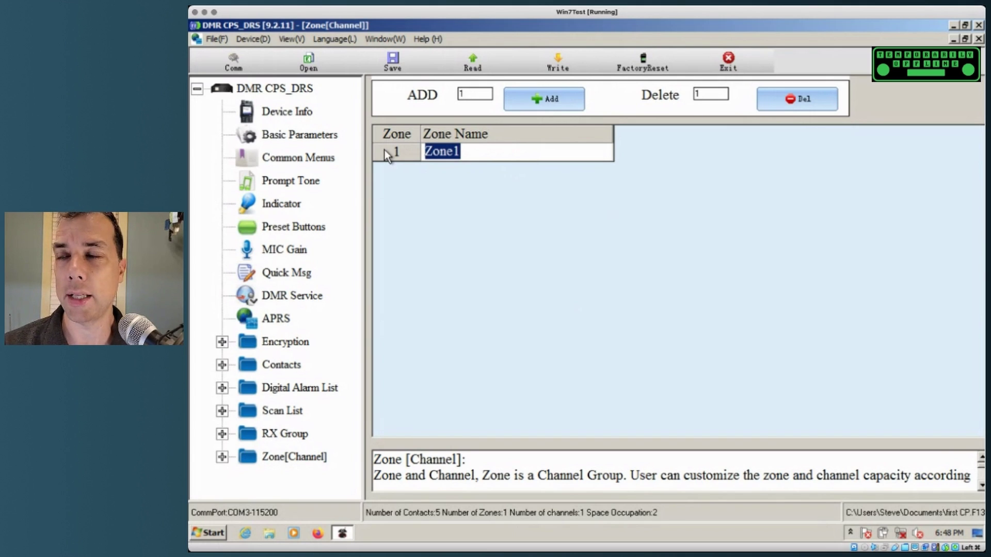
text(Frid)
key(BackSpace)
text(endZone)
Step: Add zones named Analog and TalkGroups, then display FriendZone's channel list
click(556, 106)
click(418, 169)
text(Analgo)
key(BackSpace)
key(BackSpace)
text(og)
click(548, 98)
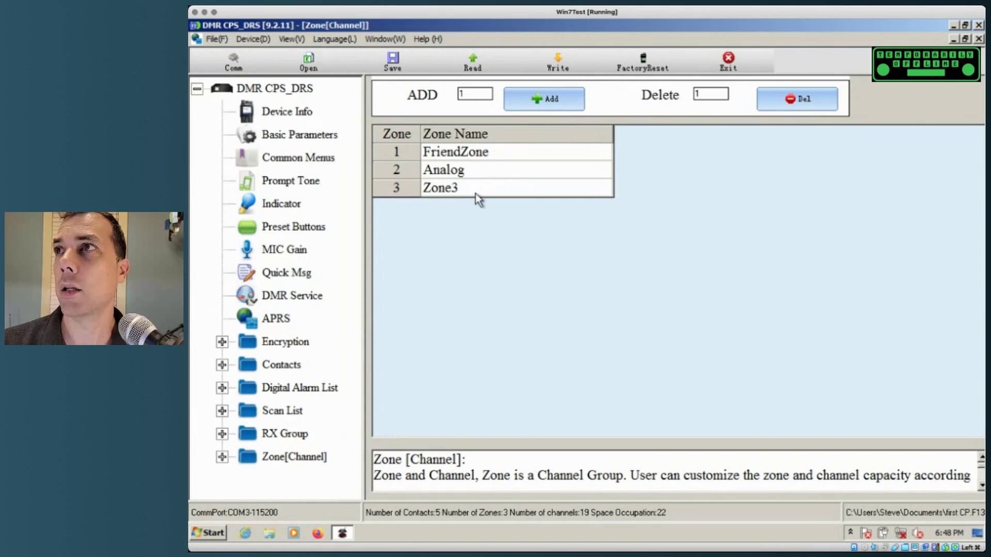
click(473, 188)
text(TalkGroups)
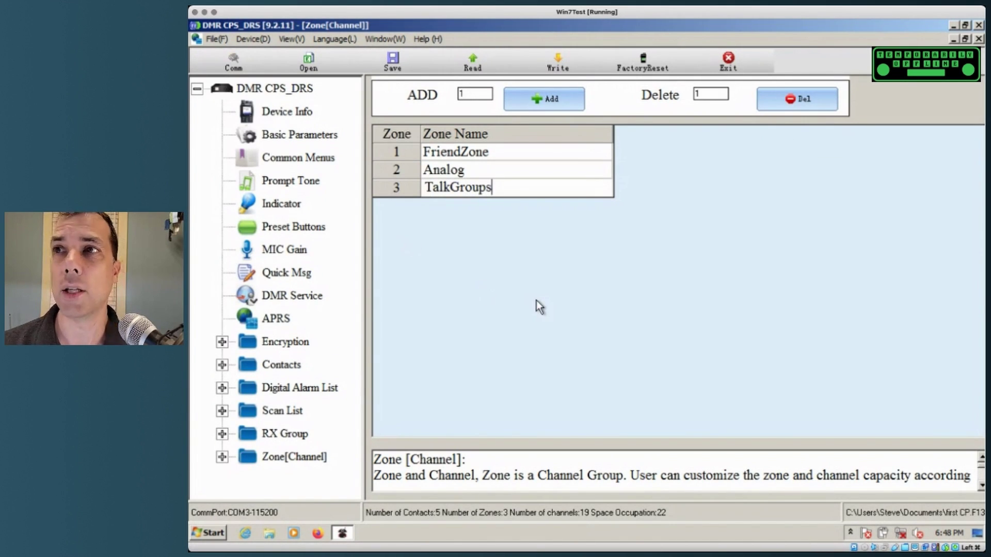
click(222, 457)
click(293, 437)
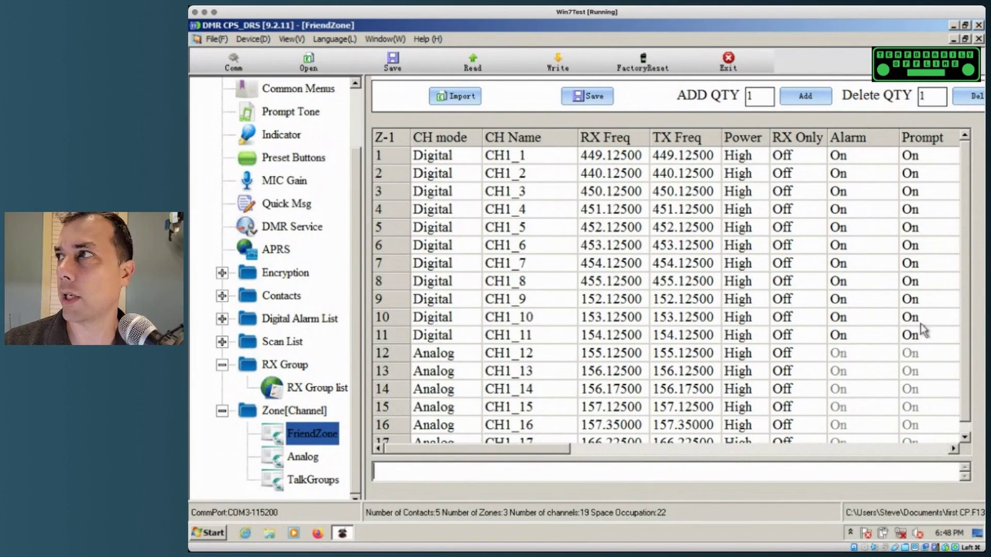
Step: Select the first channel in FriendZone's channel list
click(964, 437)
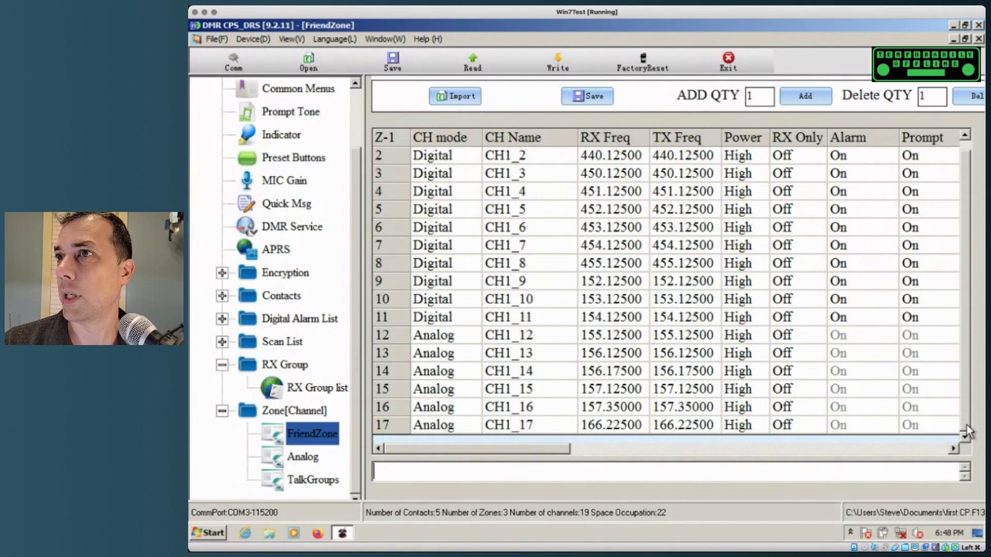
scroll(963, 331, up, 1)
scroll(968, 396, down, 1)
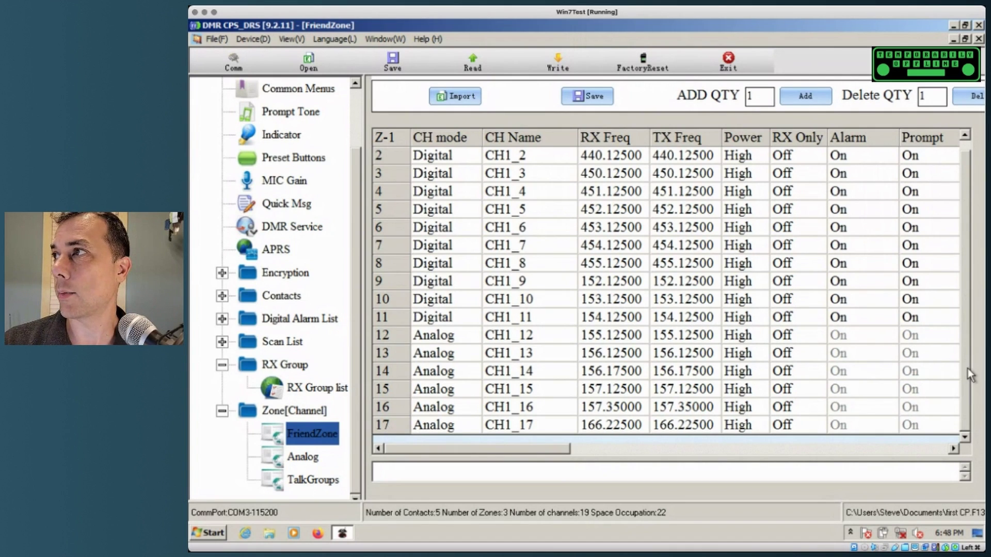
scroll(961, 255, up, 1)
click(546, 156)
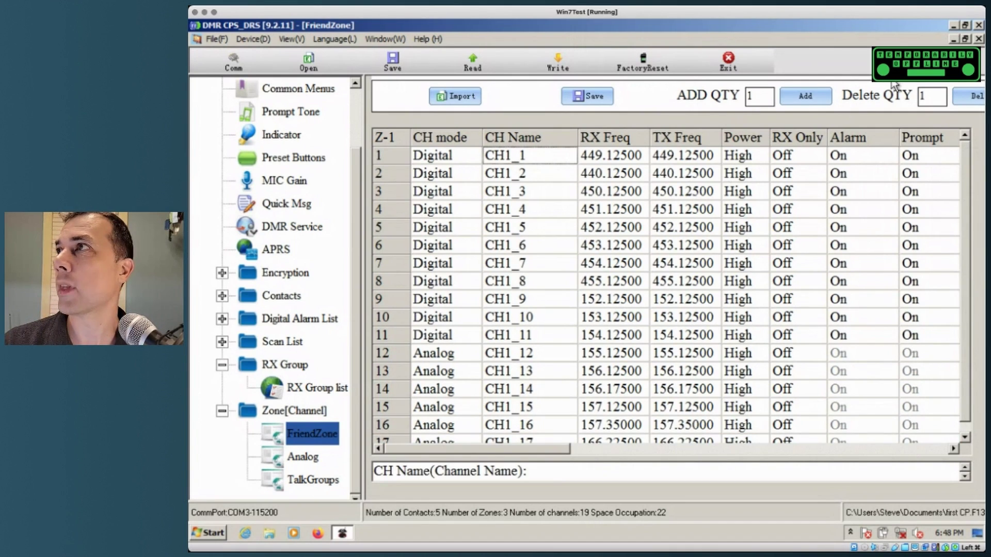
Step: Delete 16 channels, leaving only CH1_17 (Analog, 166.22500) after 17 fails
click(927, 94)
text(16)
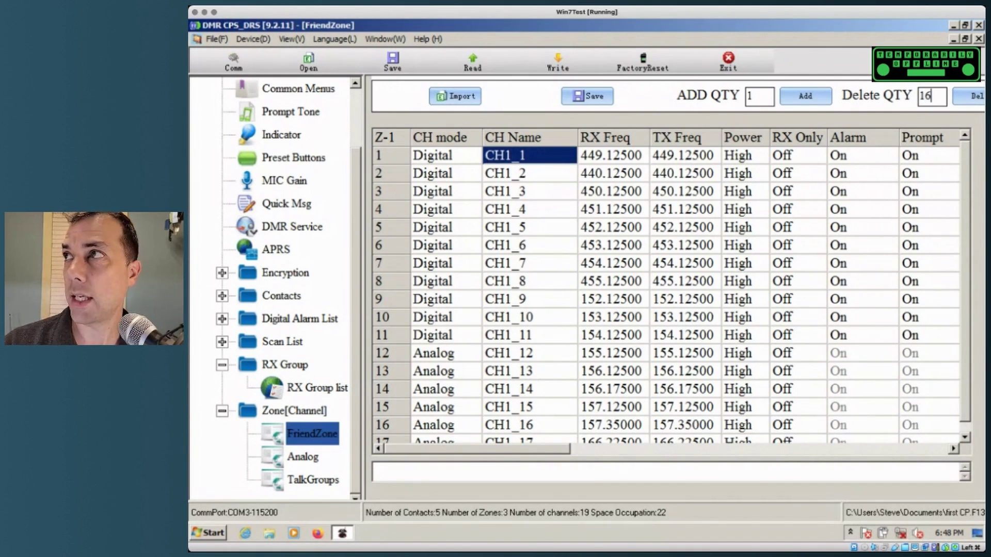
key(BackSpace)
text(7)
click(971, 96)
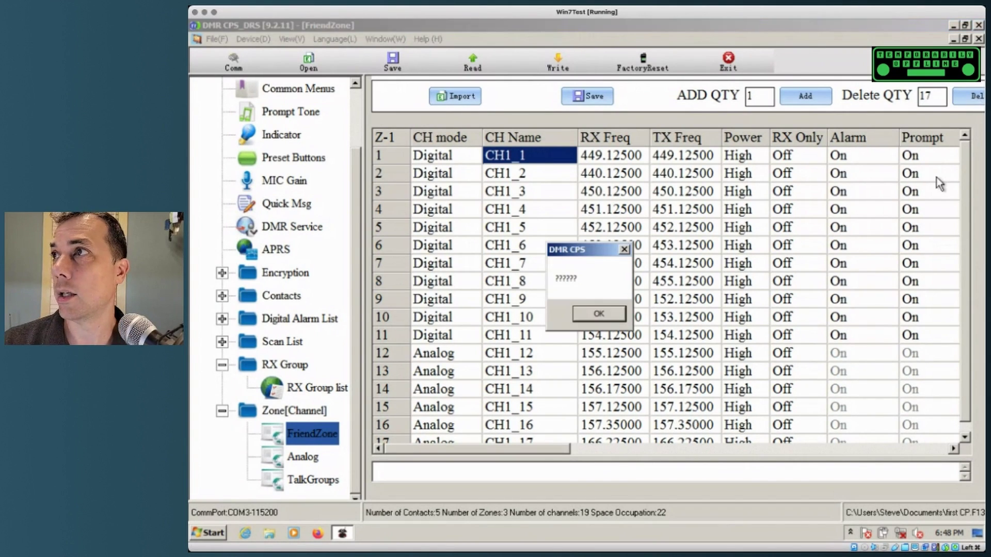
click(588, 311)
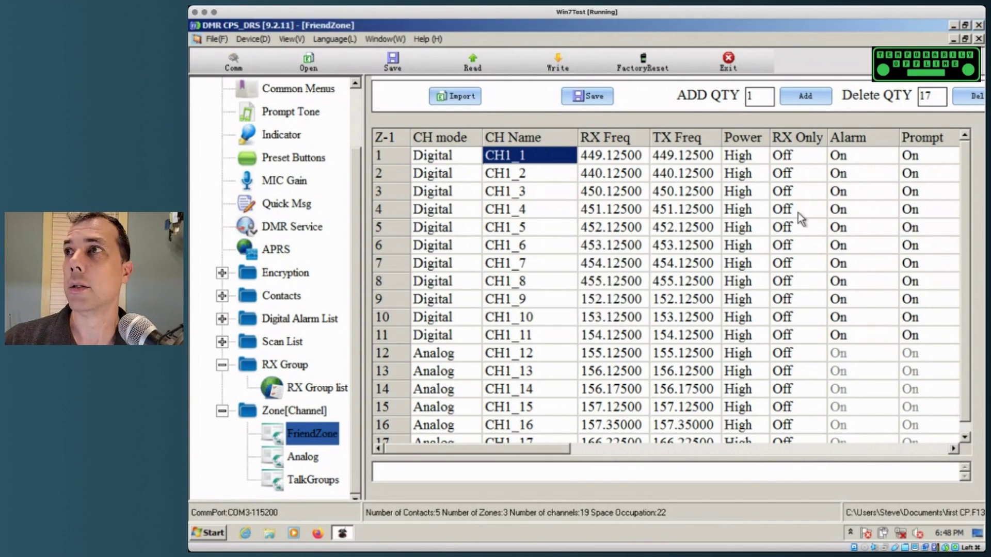
drag(937, 97, 884, 101)
text(16)
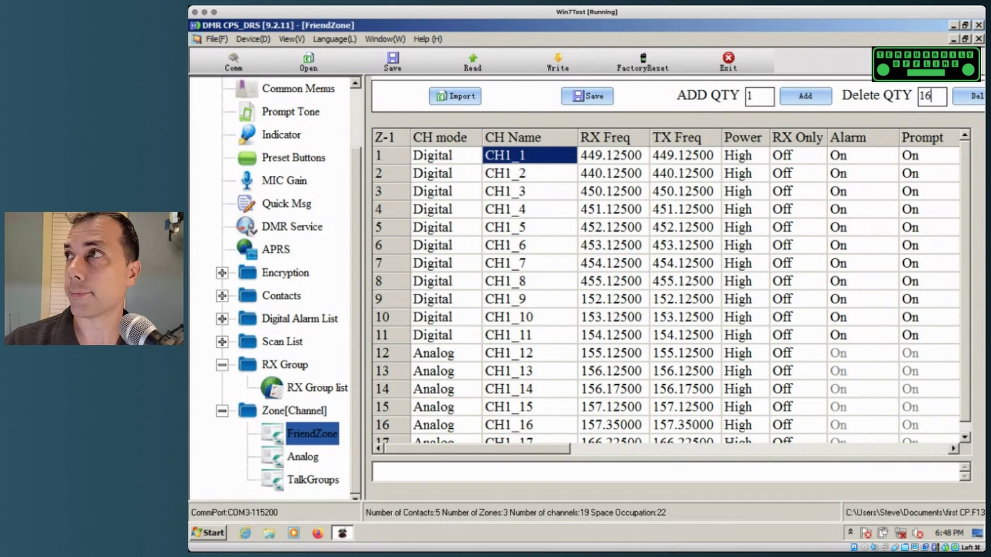
click(953, 102)
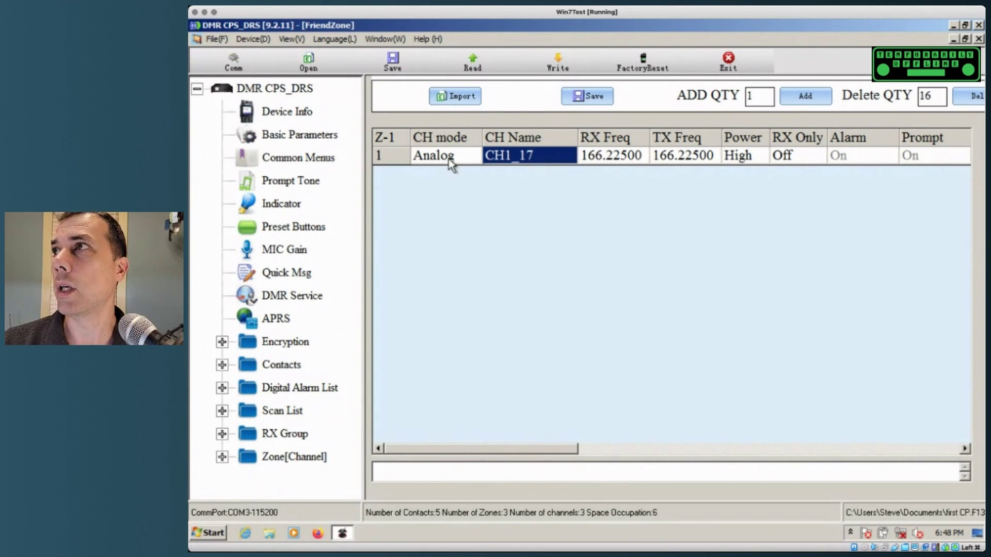
Step: Switch FriendZone's remaining channel to Digital mode
click(222, 457)
click(296, 442)
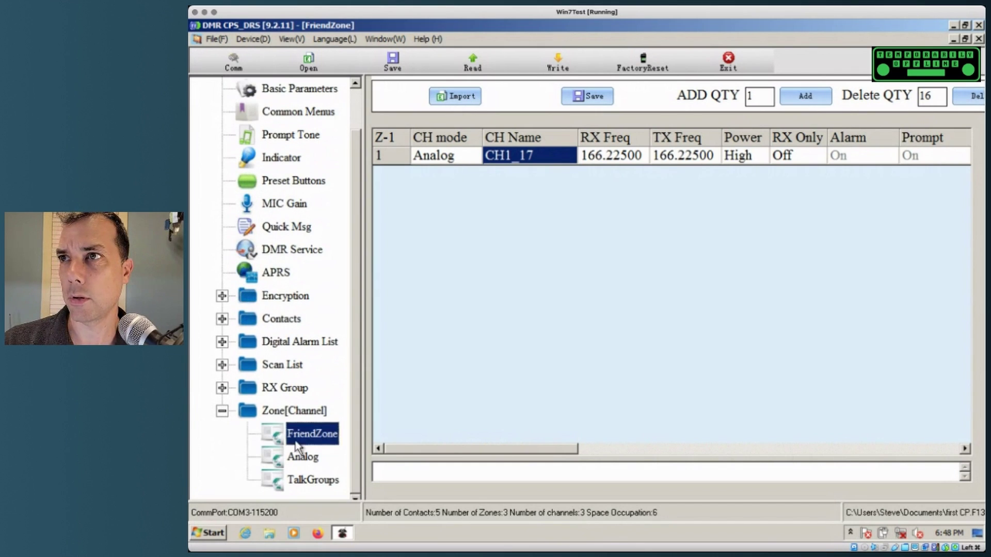
click(444, 155)
click(476, 157)
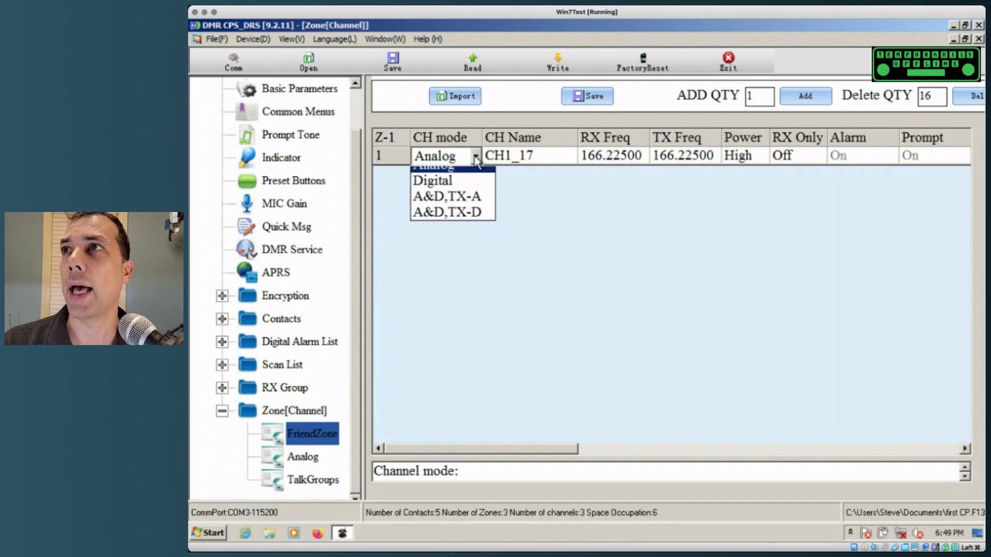
click(438, 181)
Step: Name the channel with the operator's callsign and set receive frequency 443.12500
click(546, 150)
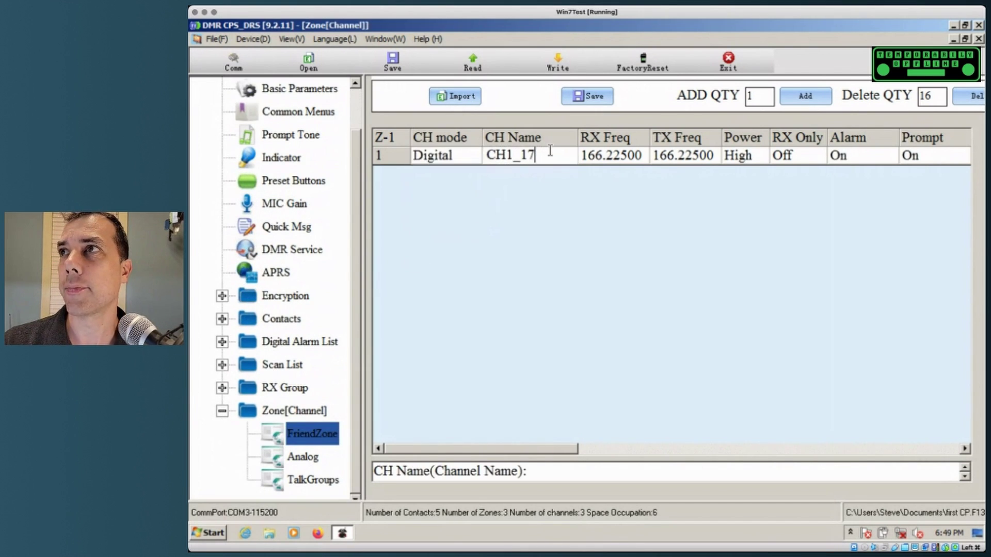
double_click(550, 150)
text(KN4Y)
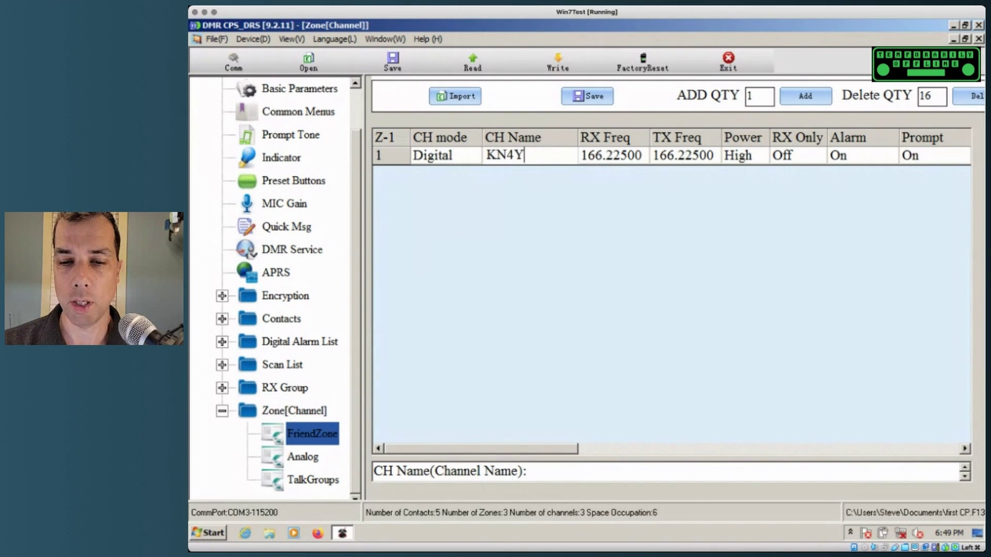
text(CD)
click(605, 156)
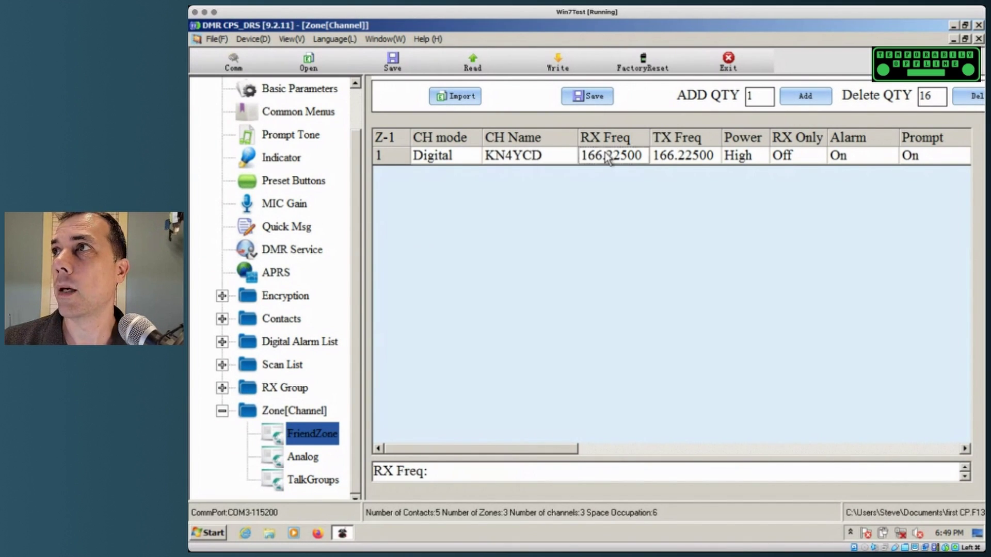
double_click(636, 153)
text(443.125)
key(Return)
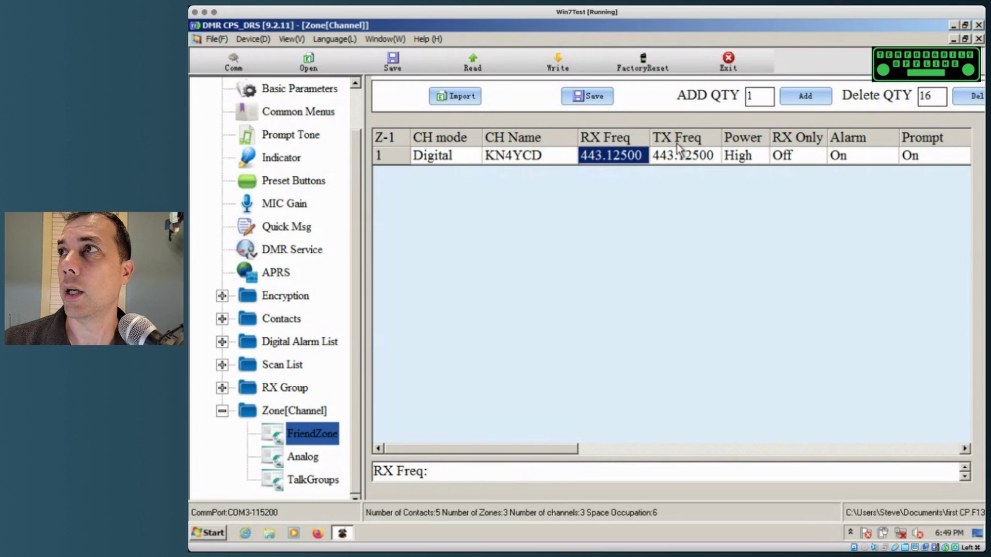
Step: Set the channel's power level to Low
click(742, 159)
click(763, 156)
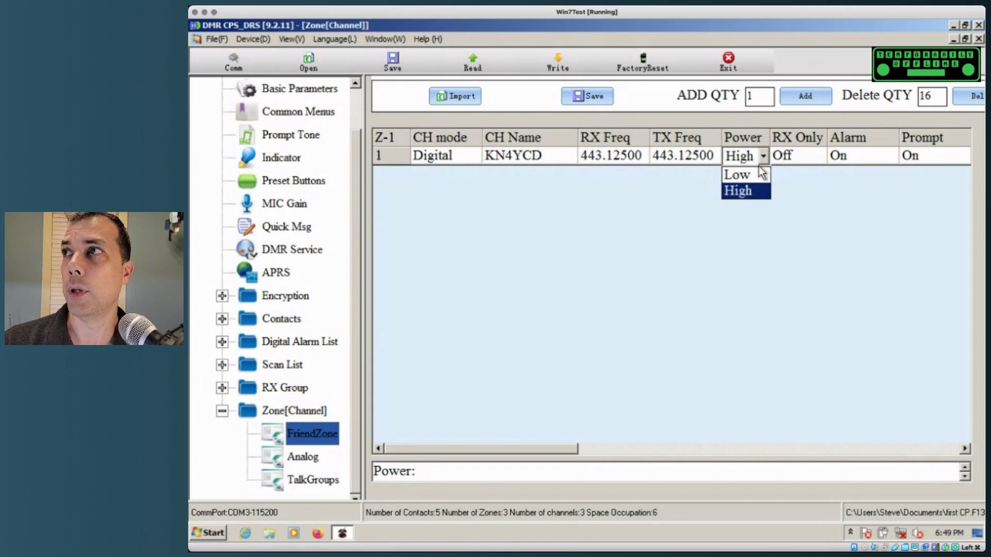
click(759, 173)
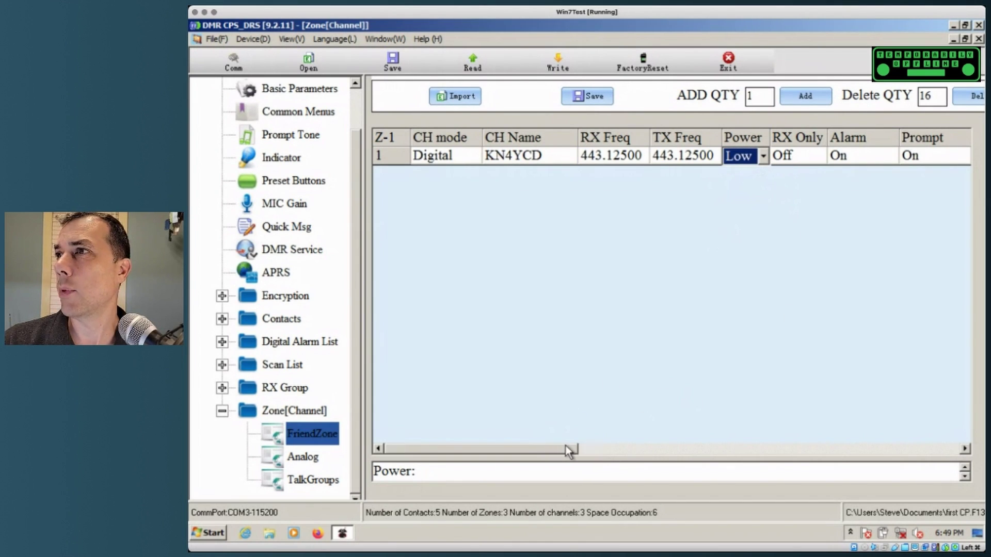
click(617, 450)
click(464, 449)
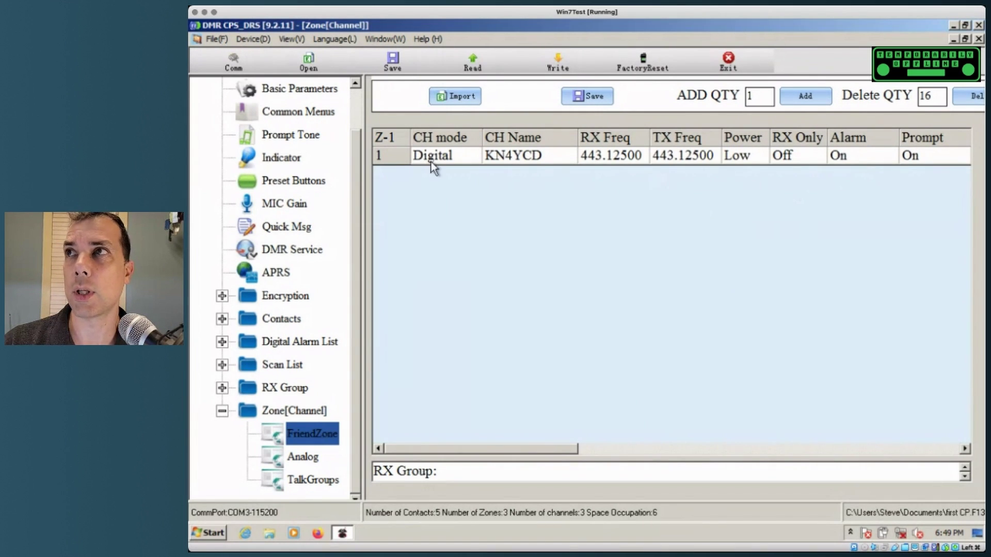
click(614, 449)
click(775, 450)
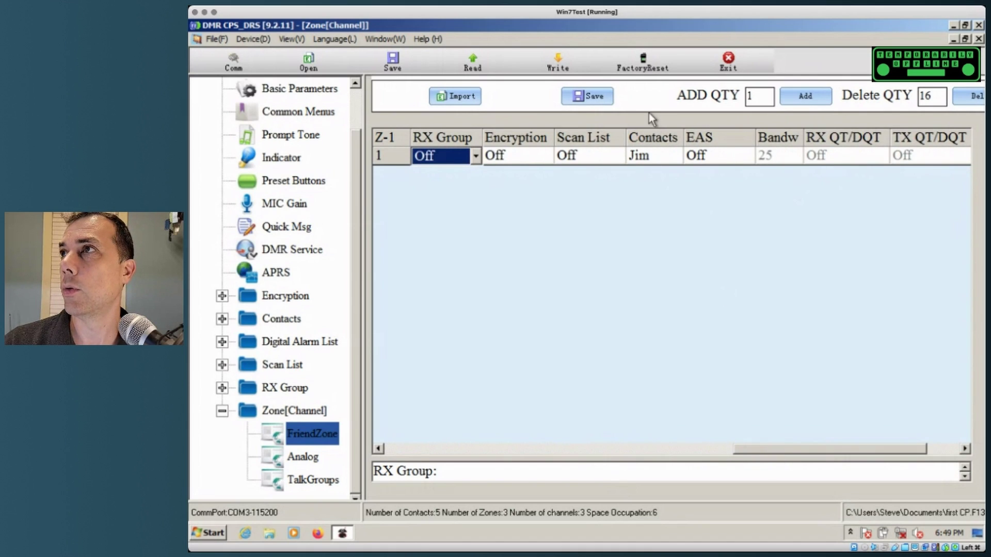
Step: Keep the friend's contact entry as the channel's contact, scrolling back to CH mode
click(655, 154)
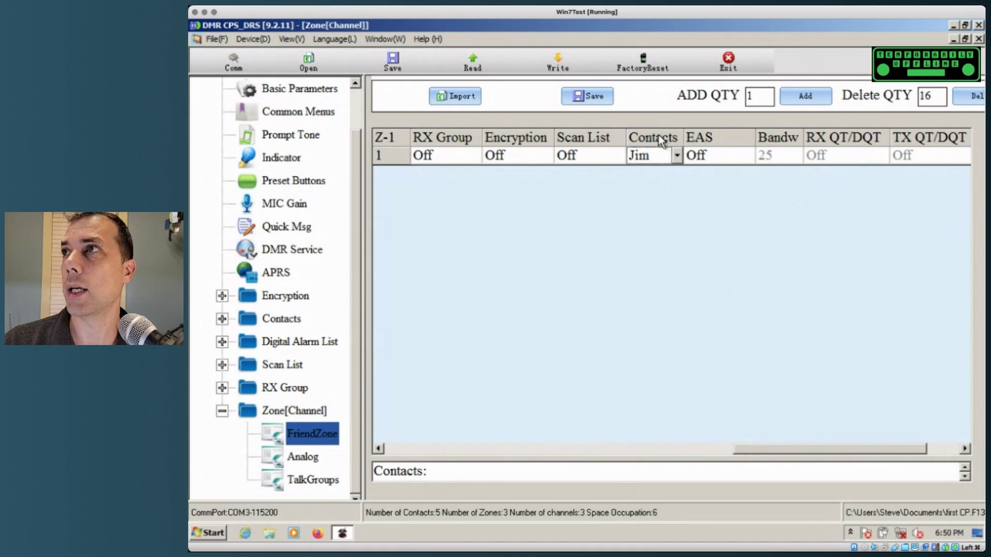
click(676, 156)
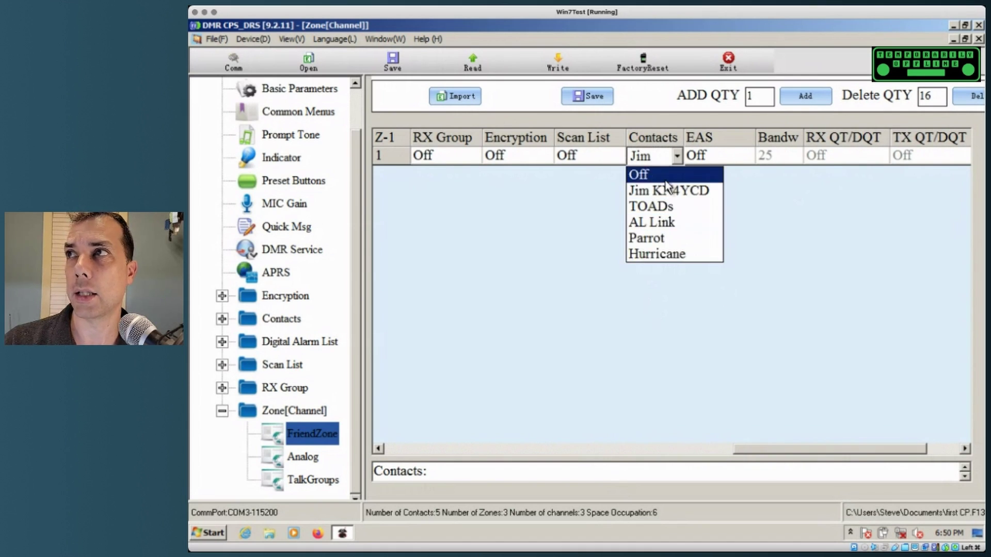
click(668, 199)
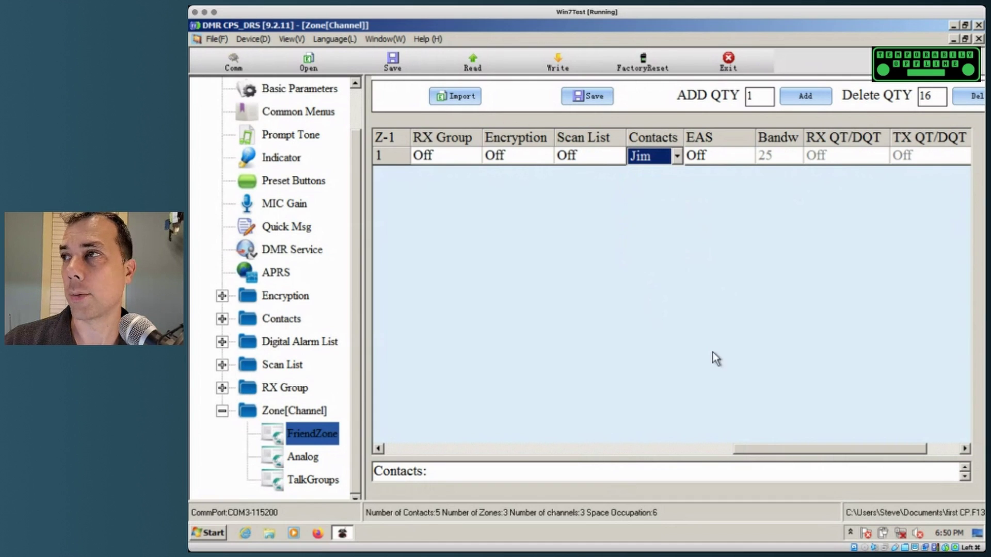
click(711, 450)
drag(703, 452, 523, 450)
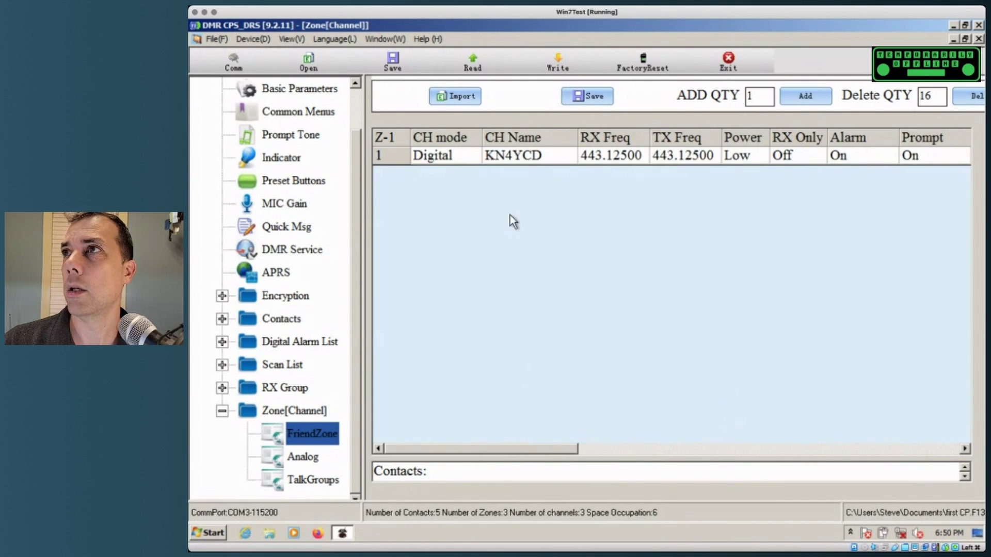
Step: Rename the Analog zone's first channel CH2_1 to 2mCall
click(302, 458)
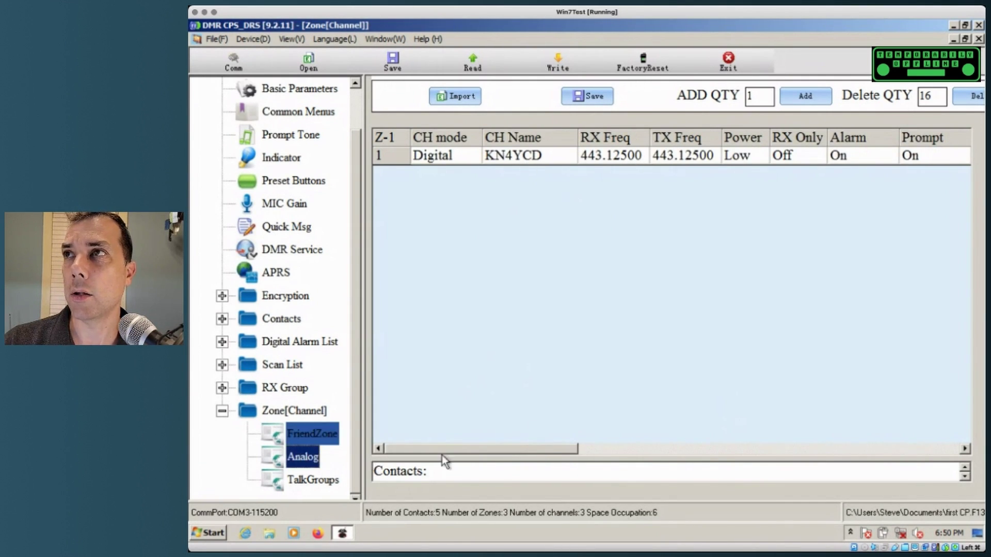
click(525, 157)
click(531, 155)
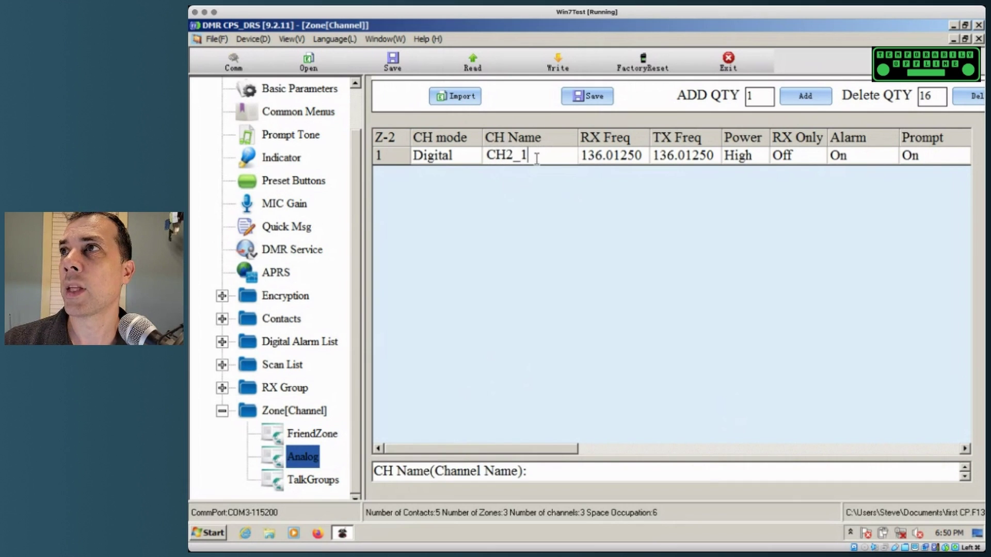
drag(531, 155, 455, 162)
text(2mCall)
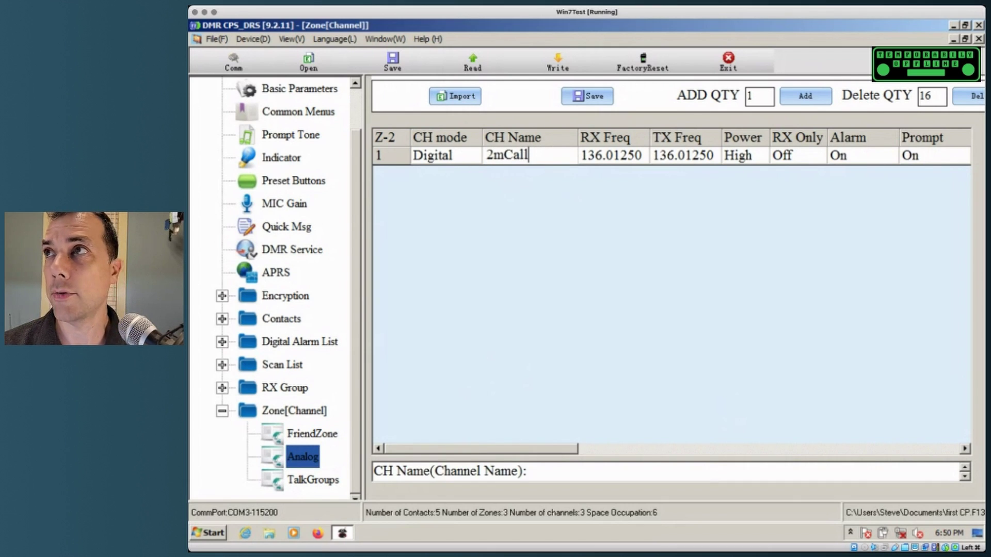
Step: Change 2mCall's receive frequency from 136.01250 to 146.52000
click(606, 157)
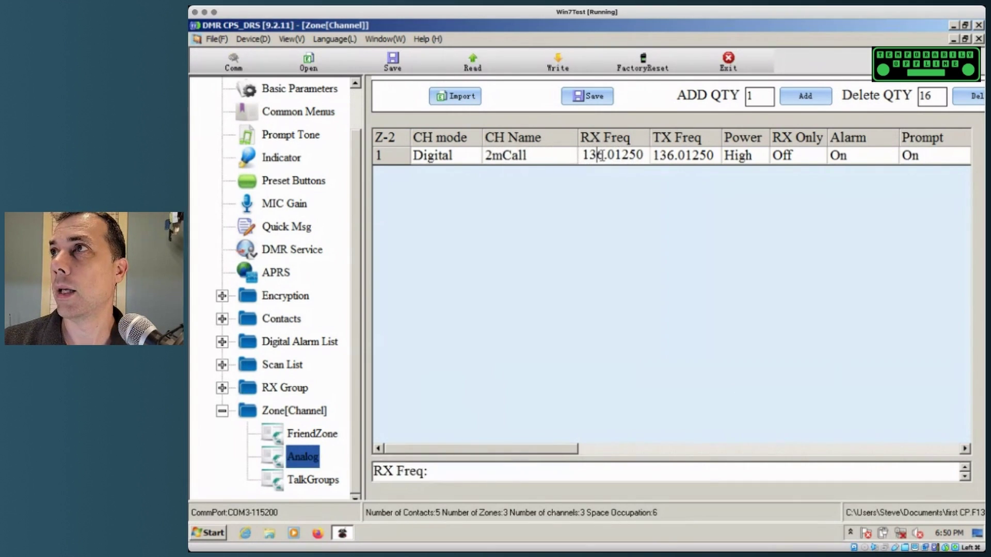
drag(645, 155, 555, 149)
key(BackSpace)
text(146.52)
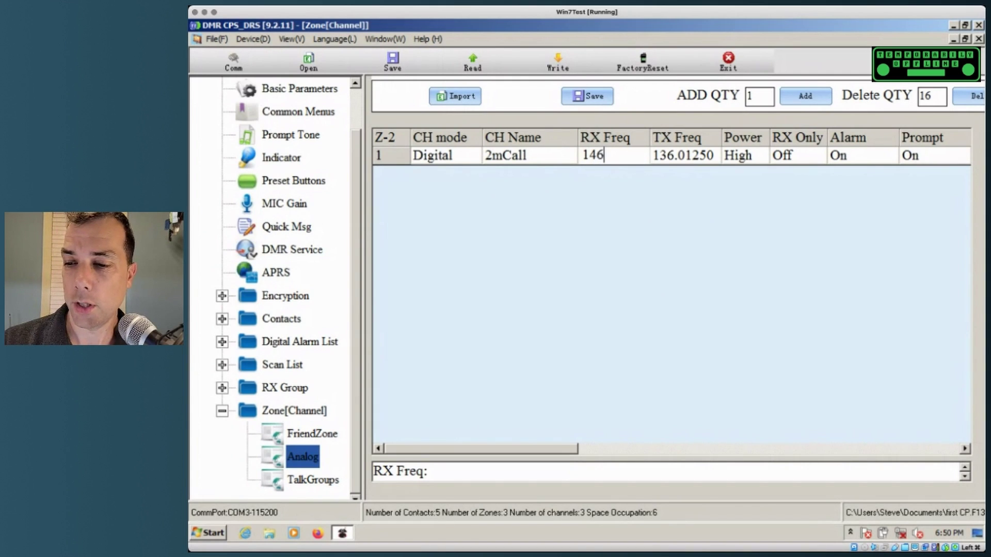
key(Return)
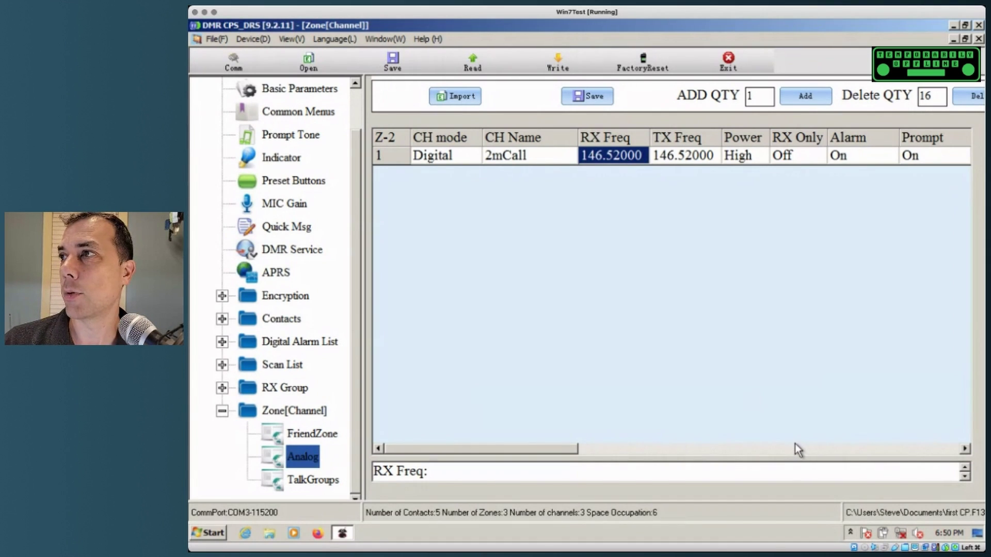
Step: Set 2mCall to Analog mode and add a second channel row
click(453, 163)
click(467, 159)
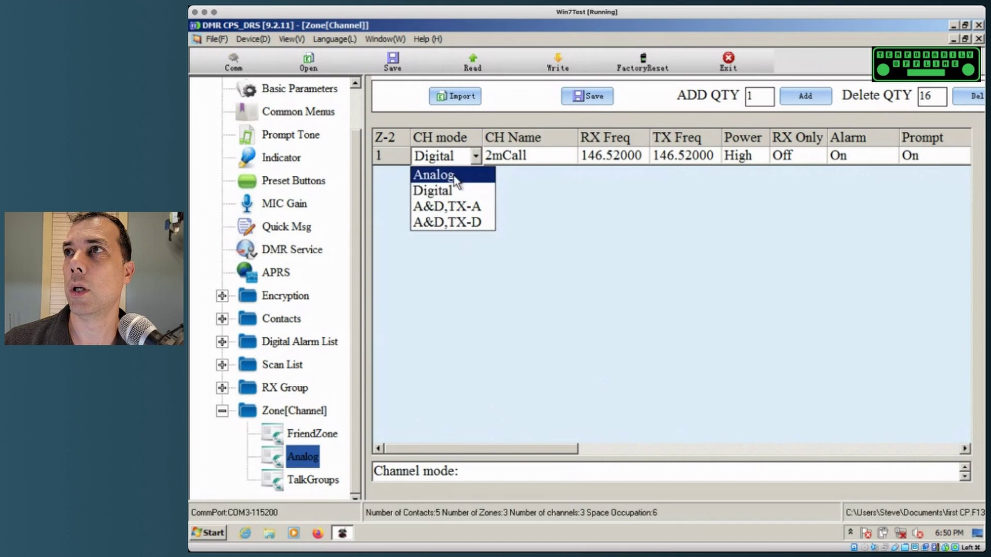
click(445, 175)
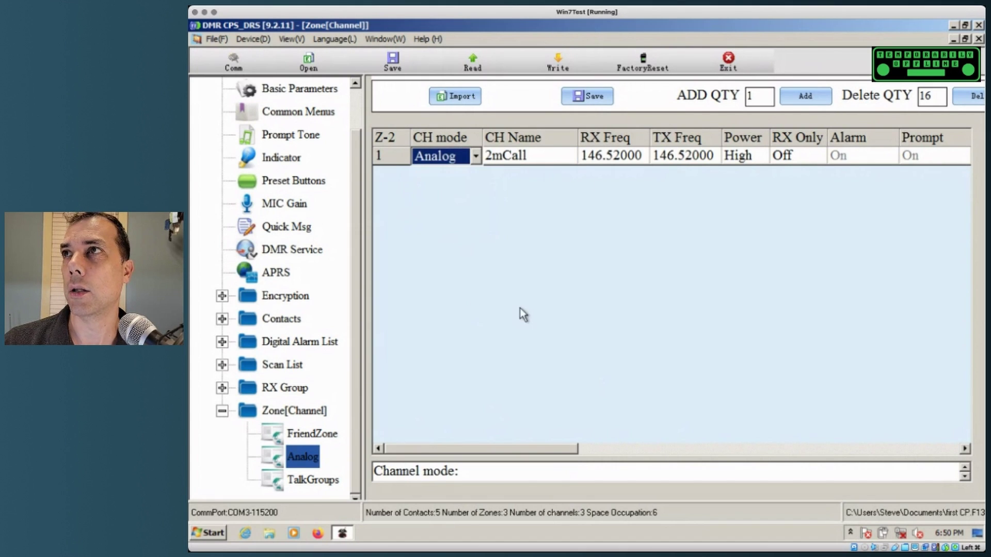
click(805, 96)
Step: Name the second channel 70cmCall with receive frequency 446.00000
click(534, 172)
click(543, 172)
drag(543, 172, 449, 164)
text(70cmCall)
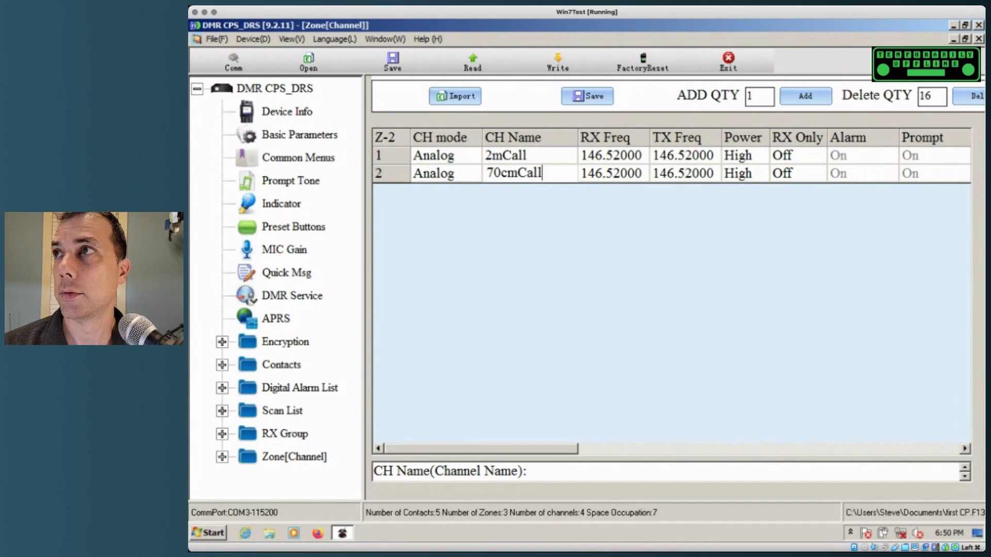
key(Return)
click(625, 173)
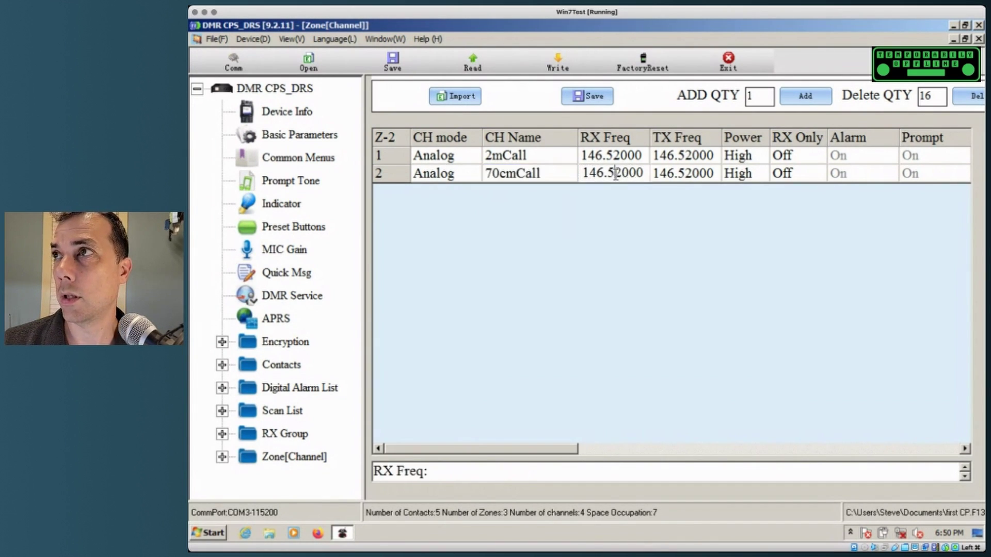
drag(643, 173, 555, 169)
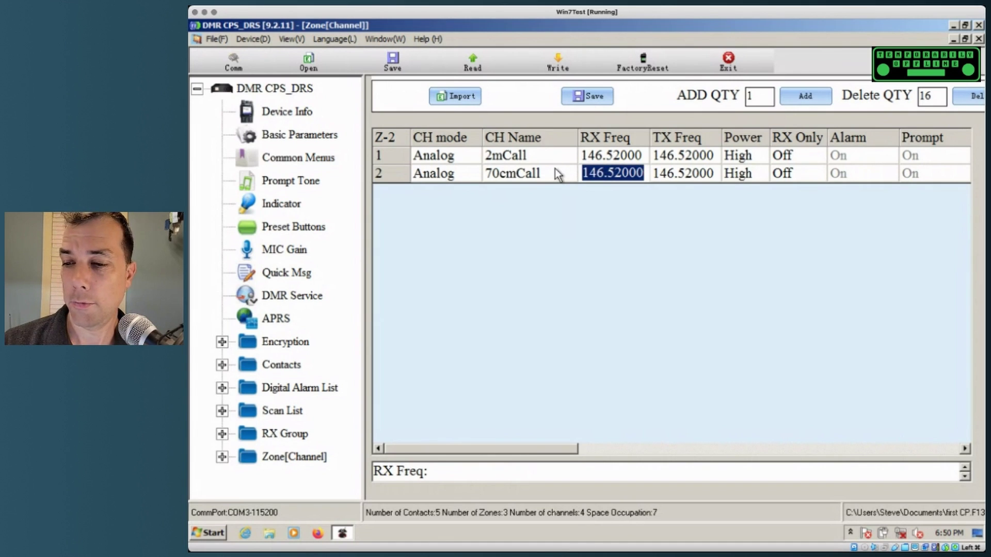
text(446.000)
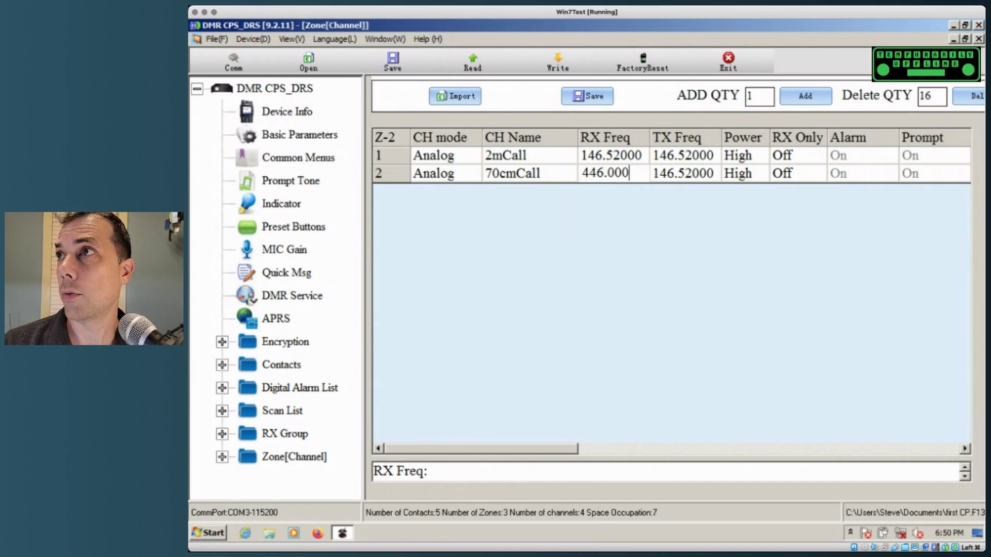
key(Return)
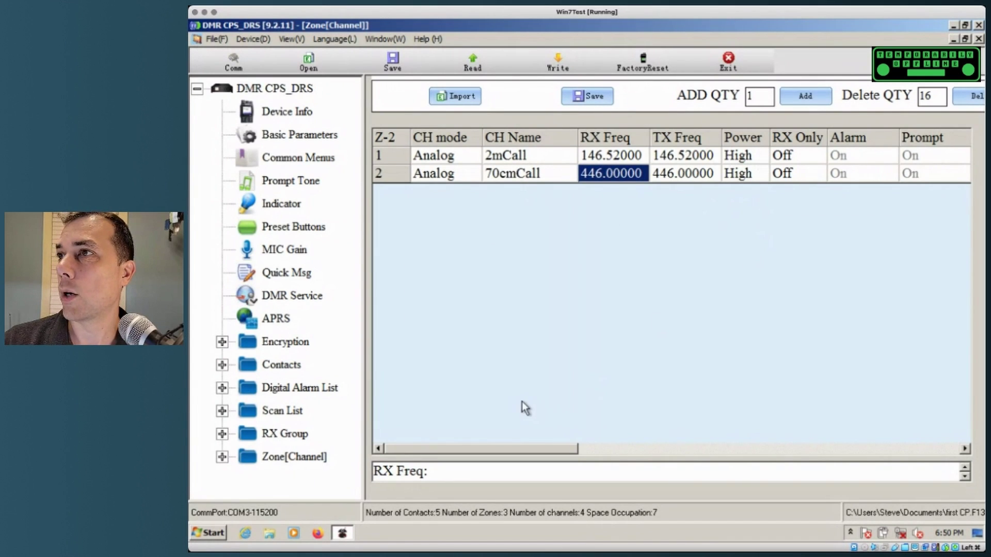
Step: Add a third Analog channel named APRS at 144.39000
click(802, 98)
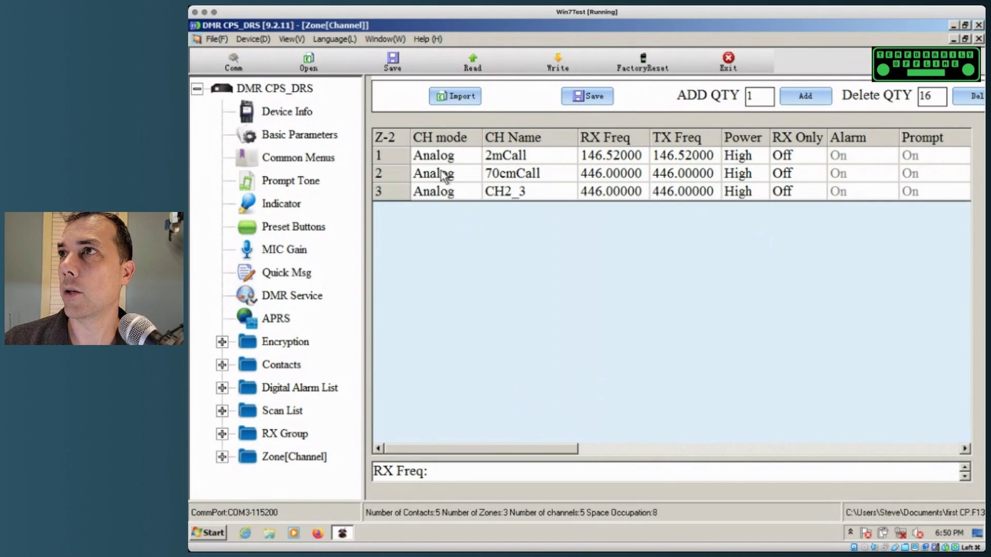
click(508, 191)
click(508, 191)
text(APRS)
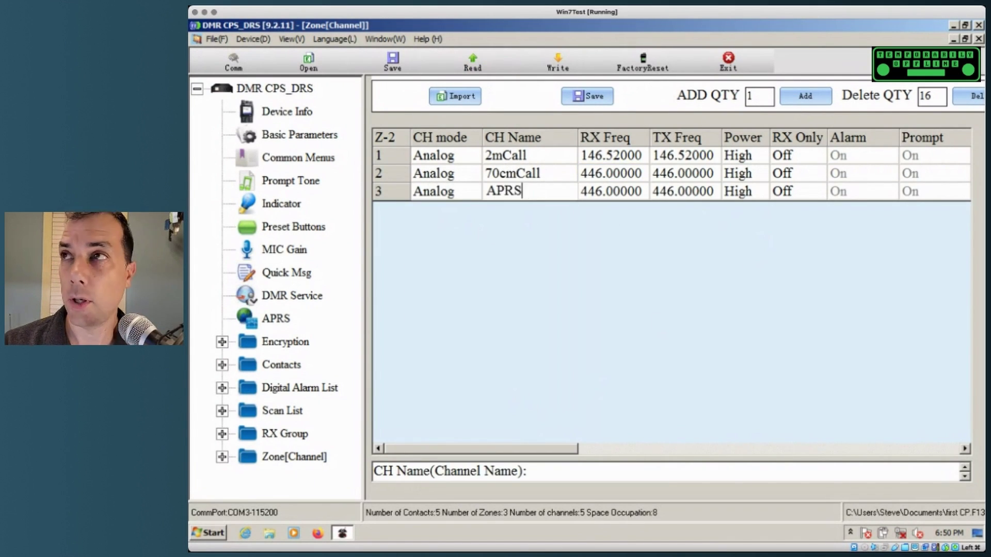
click(587, 194)
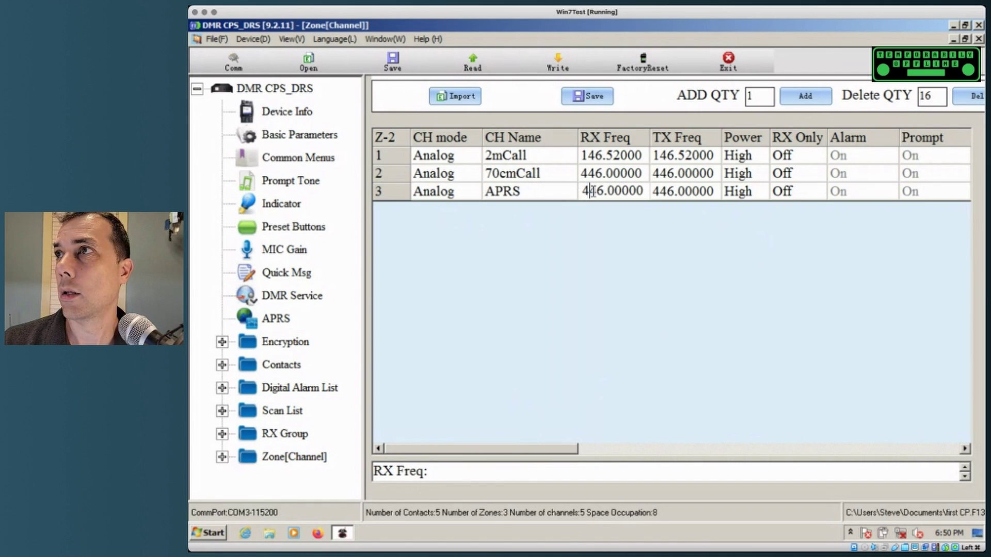
click(638, 190)
text(144.39)
key(Return)
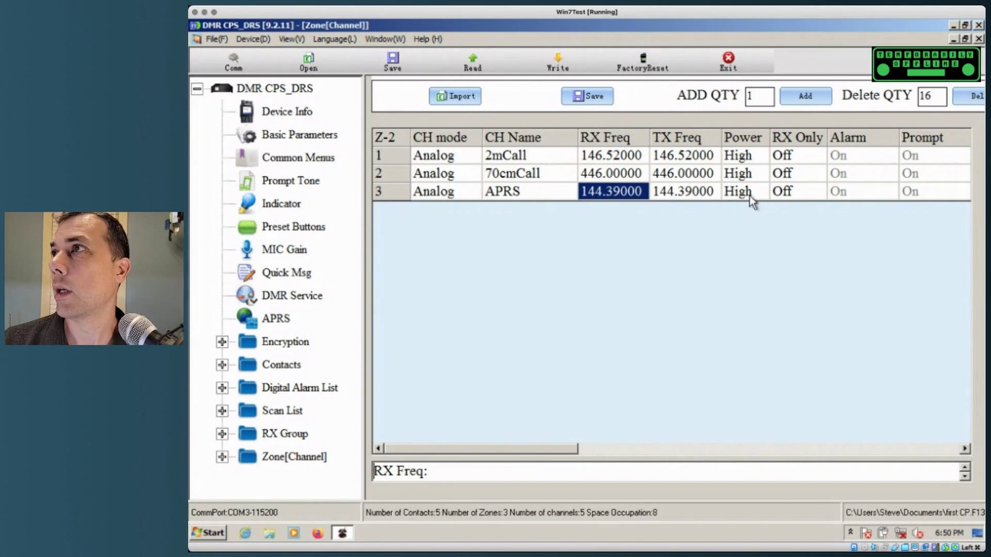
click(435, 194)
click(475, 192)
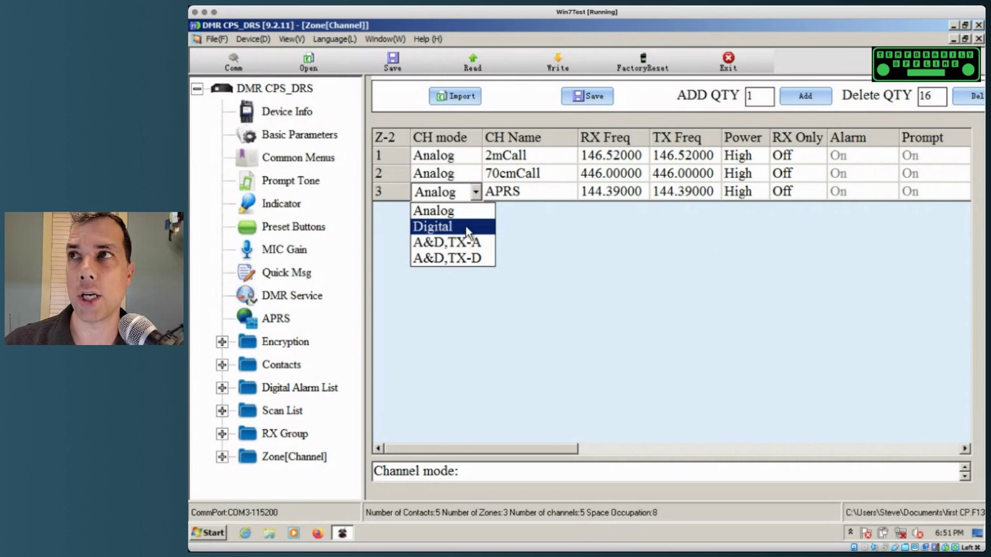
click(468, 215)
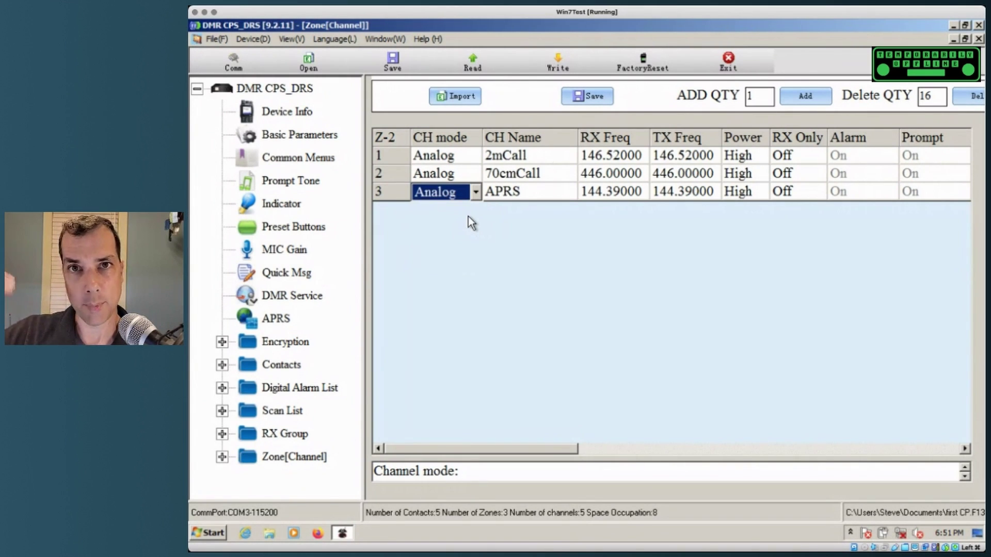
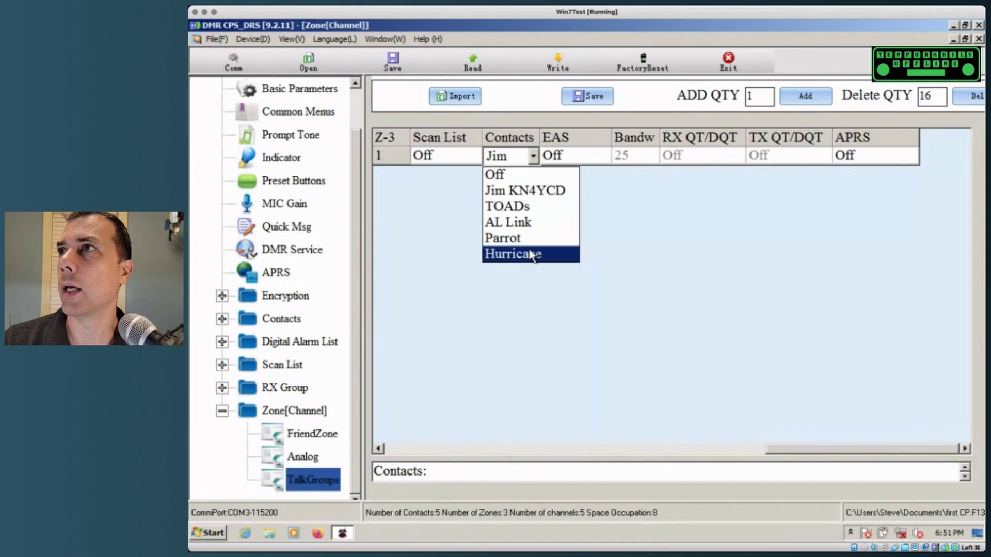
Step: Add three more channels to the TalkGroups zone for a total of four
double_click(758, 96)
text(3)
click(797, 96)
Step: Set the contacts of channels 1 and 2 to TOADs and AL Link
click(528, 160)
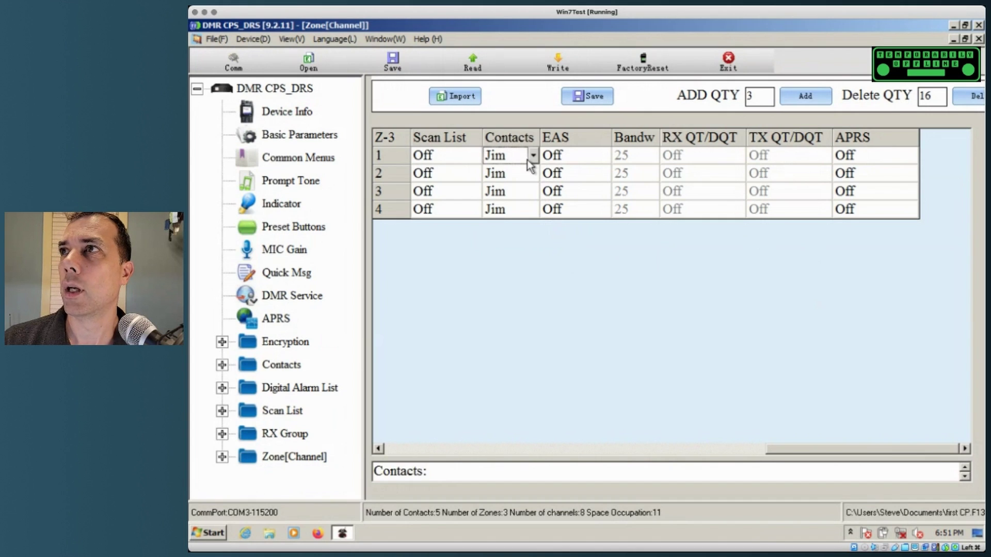
click(531, 158)
click(526, 206)
click(521, 172)
click(532, 174)
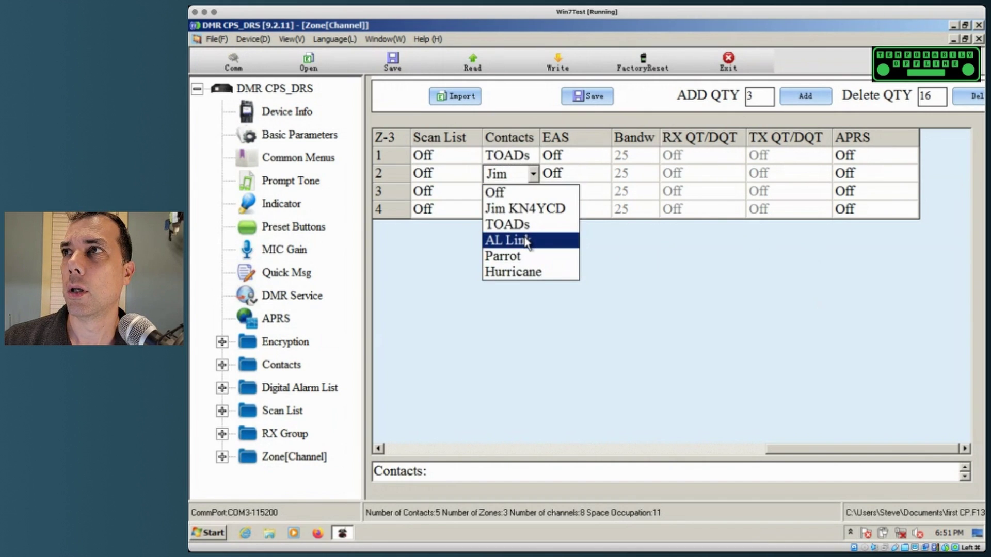
click(526, 241)
Step: Set the contacts of channels 3 and 4 to Parrot and Hurricane
click(527, 192)
click(533, 192)
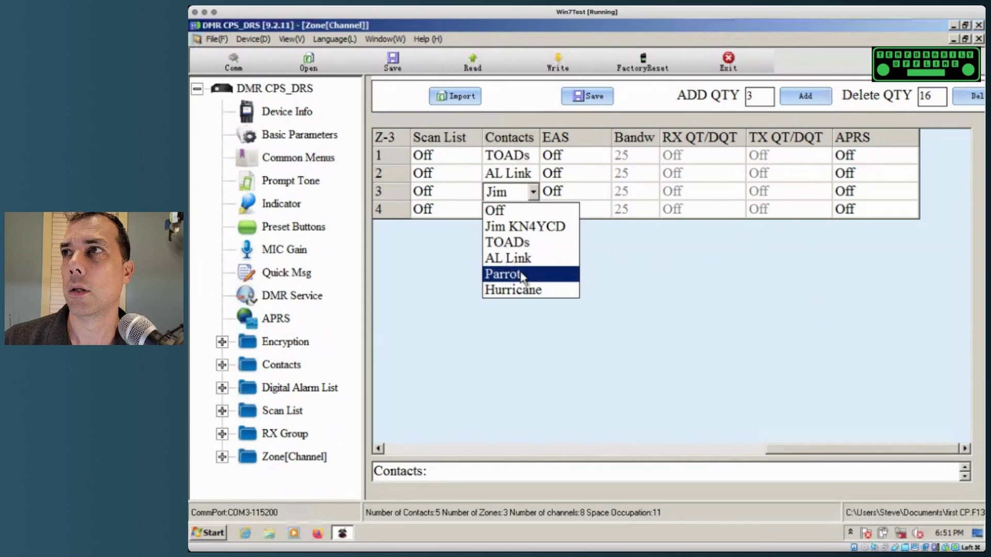
click(522, 275)
click(528, 212)
click(533, 210)
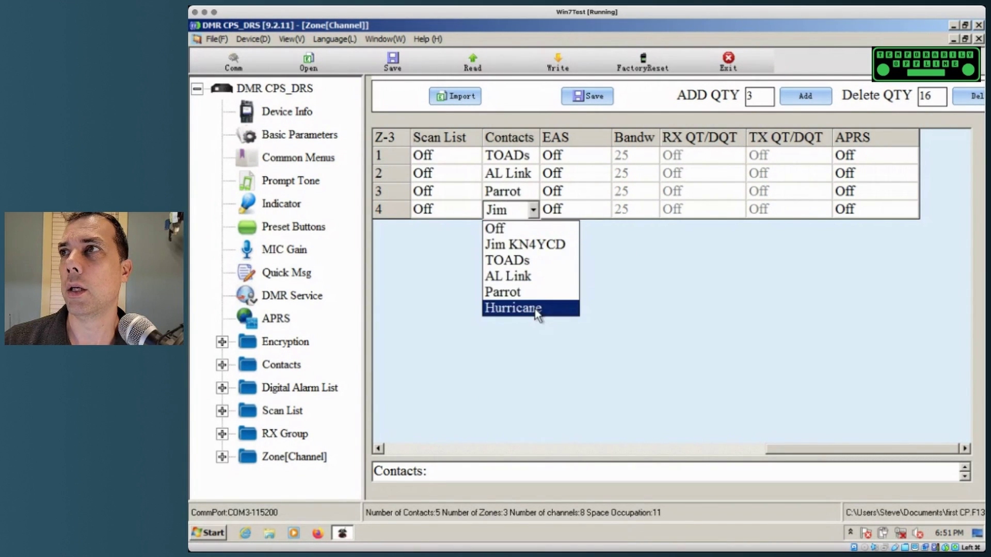
click(535, 310)
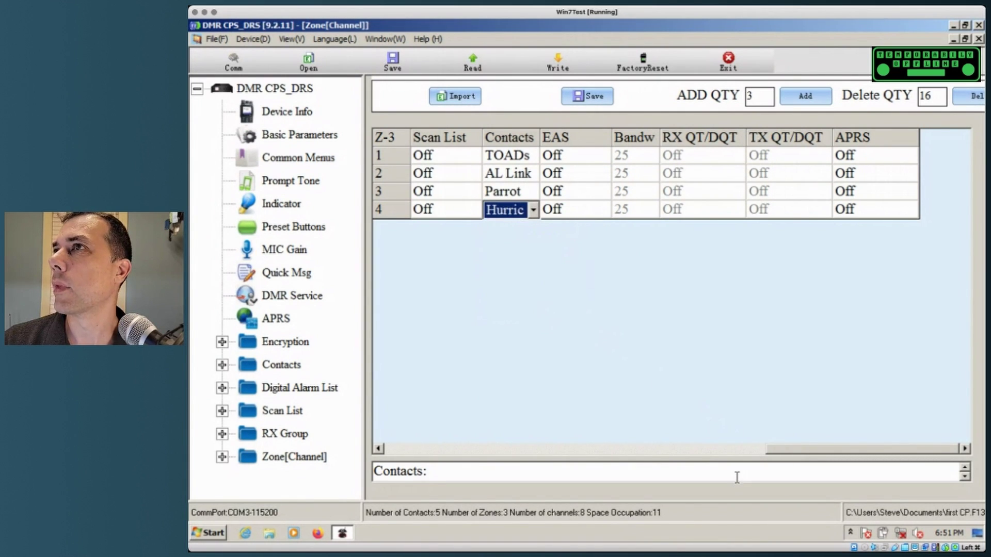
click(719, 448)
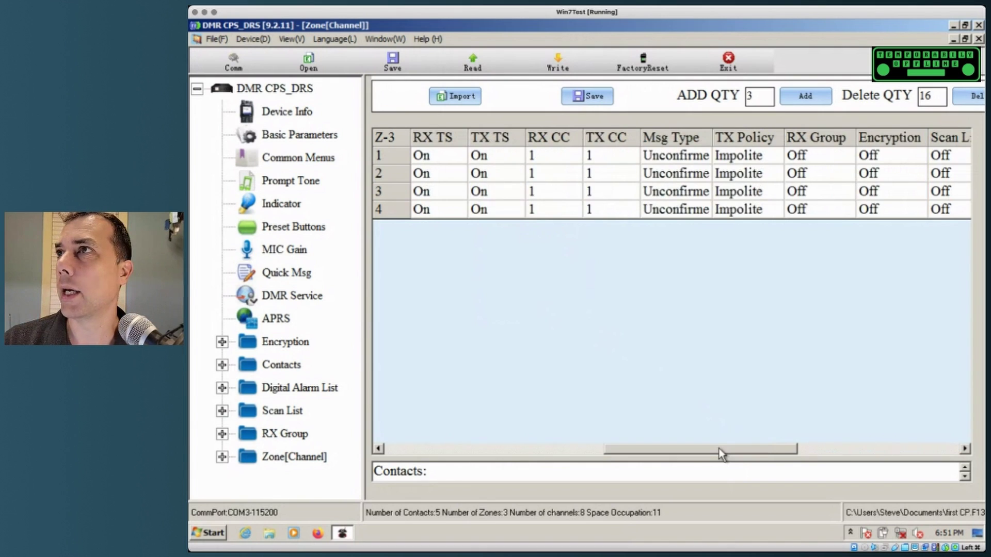
Step: Set the RX Group of channels 1 and 2 to Digital
click(834, 157)
click(846, 155)
click(849, 155)
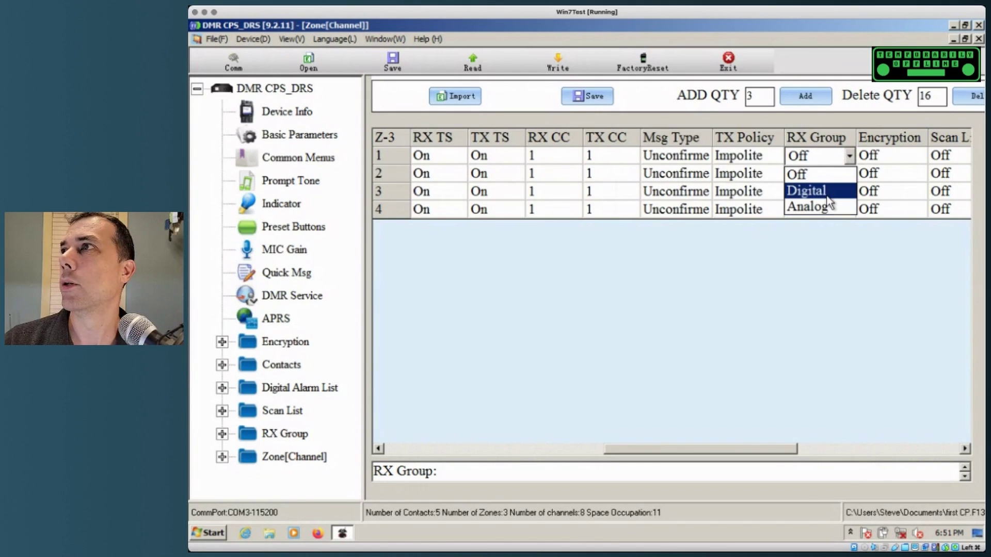
click(831, 192)
click(846, 173)
click(823, 175)
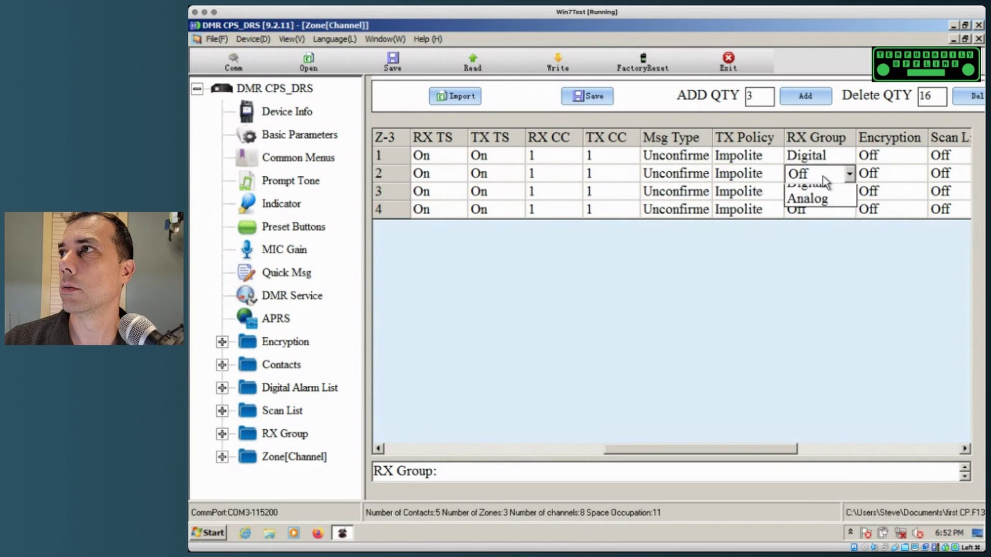
click(813, 203)
Step: Change the RX Group of channels 3 and 4 from Off to Digital
click(813, 194)
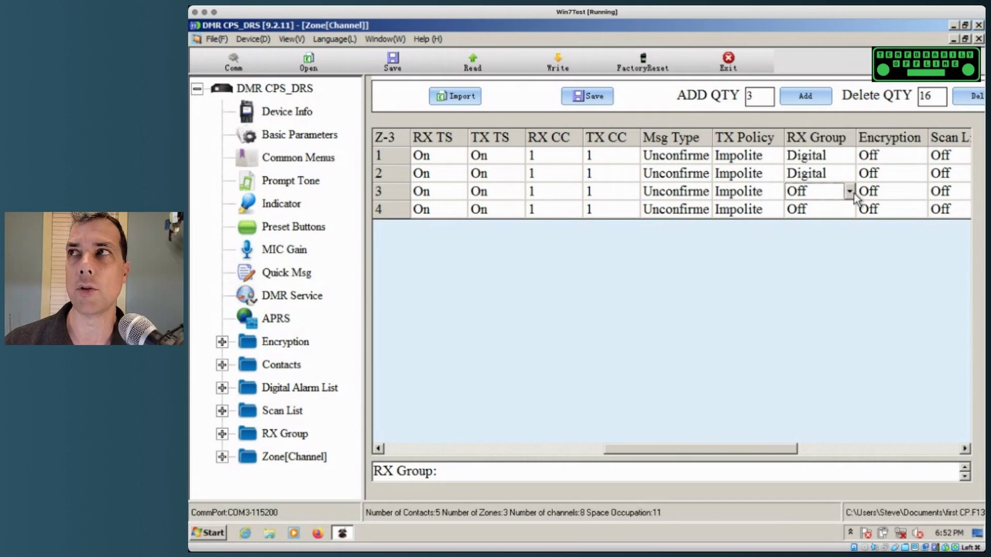
click(849, 192)
click(816, 228)
click(851, 211)
click(851, 211)
click(807, 241)
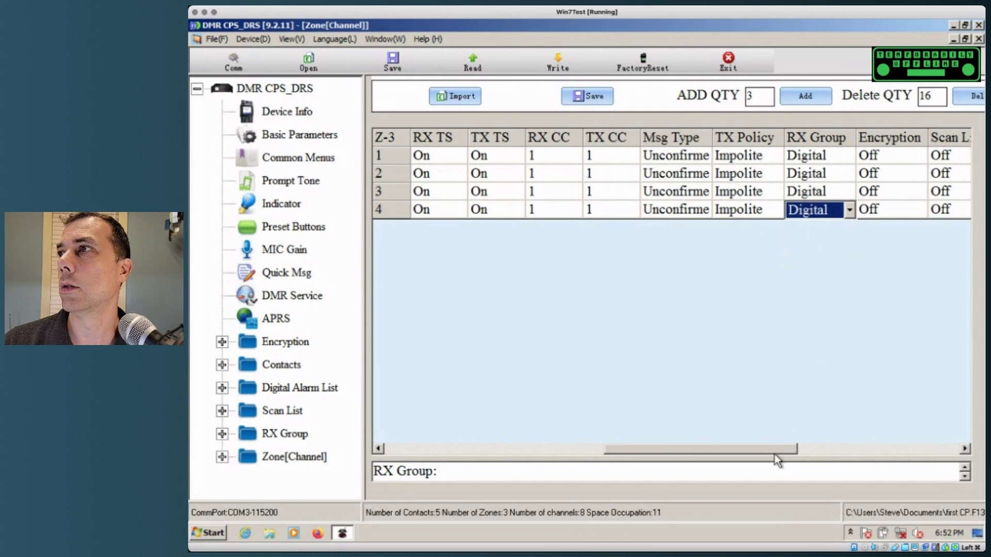
click(566, 450)
click(691, 155)
Step: Set the power of all four channels to Low
click(687, 174)
click(691, 175)
click(690, 174)
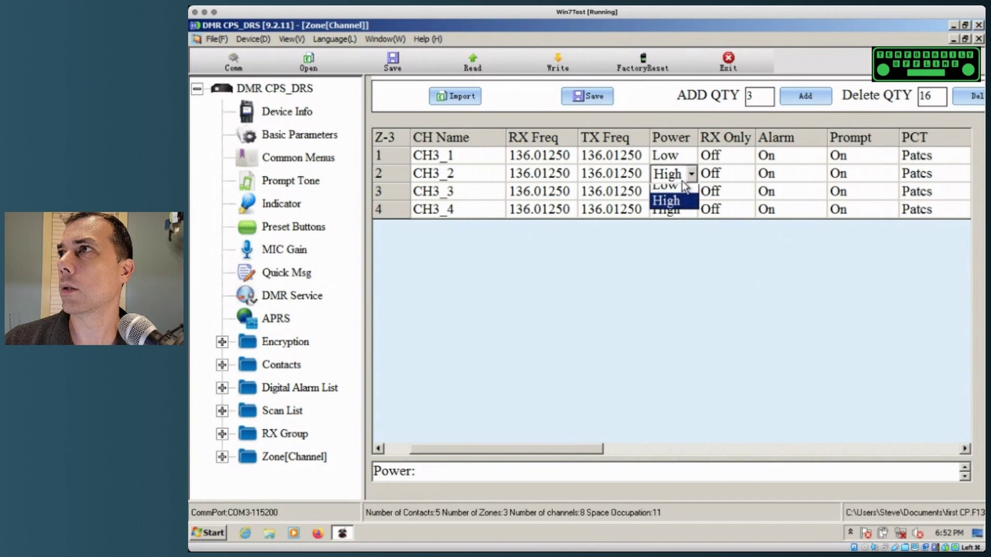
click(687, 191)
click(690, 193)
click(690, 192)
click(686, 210)
click(691, 210)
click(690, 209)
click(681, 229)
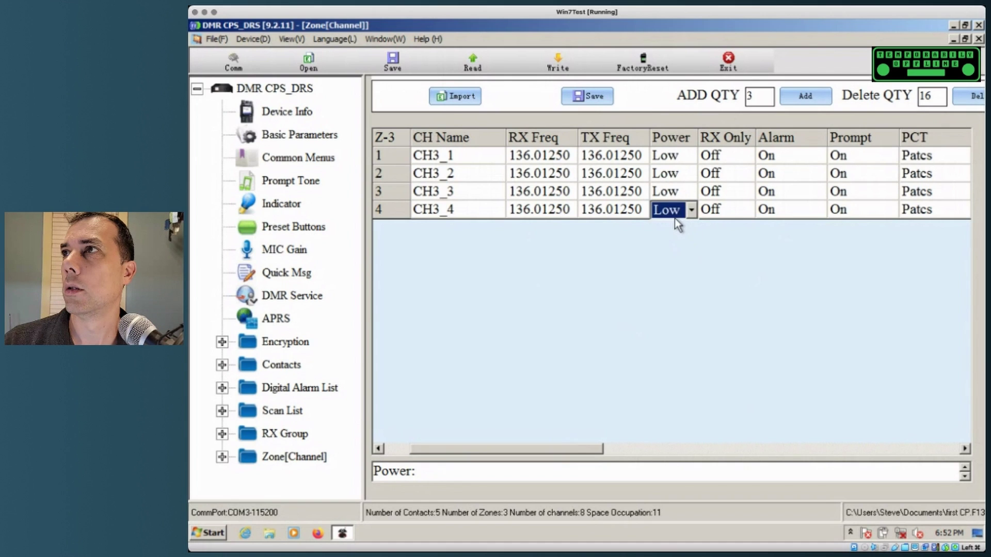
Step: Enter 443.125 as the receive frequency for channels 1 and 2
click(561, 160)
text(443.125)
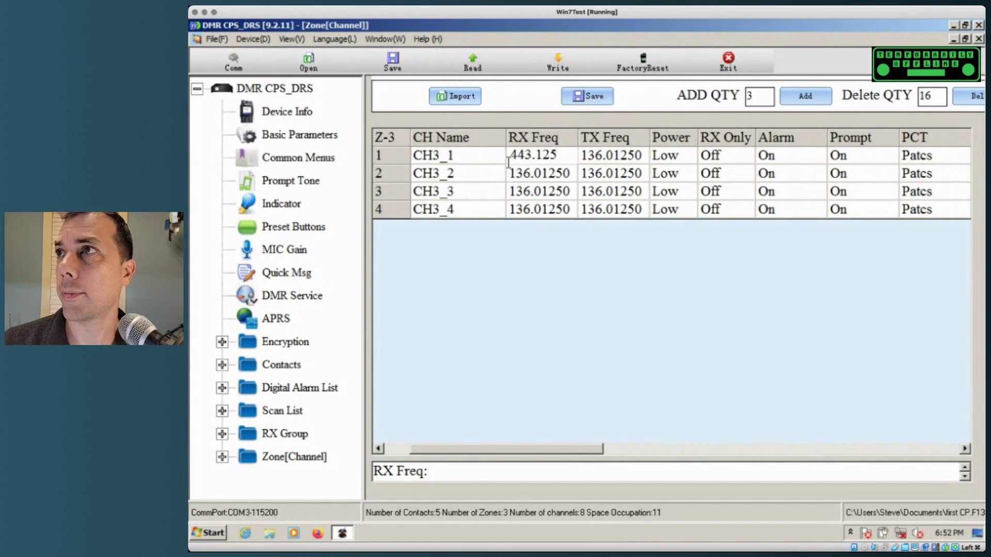
click(531, 175)
text(443.125)
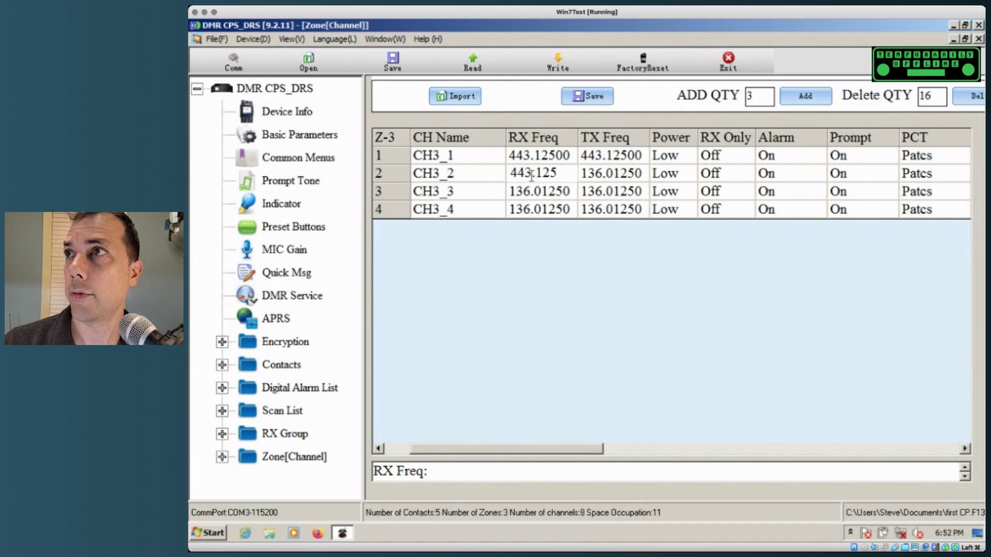
click(531, 191)
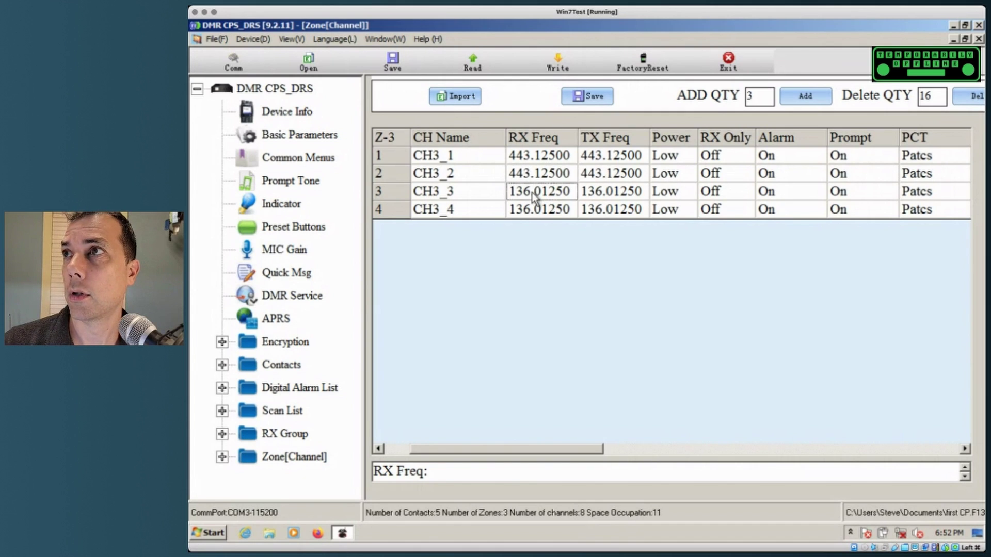
Step: Replace the receive frequency of channels 3 and 4 with 443.125
key(BackSpace)
key(BackSpace)
key(BackSpace)
key(BackSpace)
key(BackSpace)
key(BackSpace)
key(BackSpace)
key(BackSpace)
key(BackSpace)
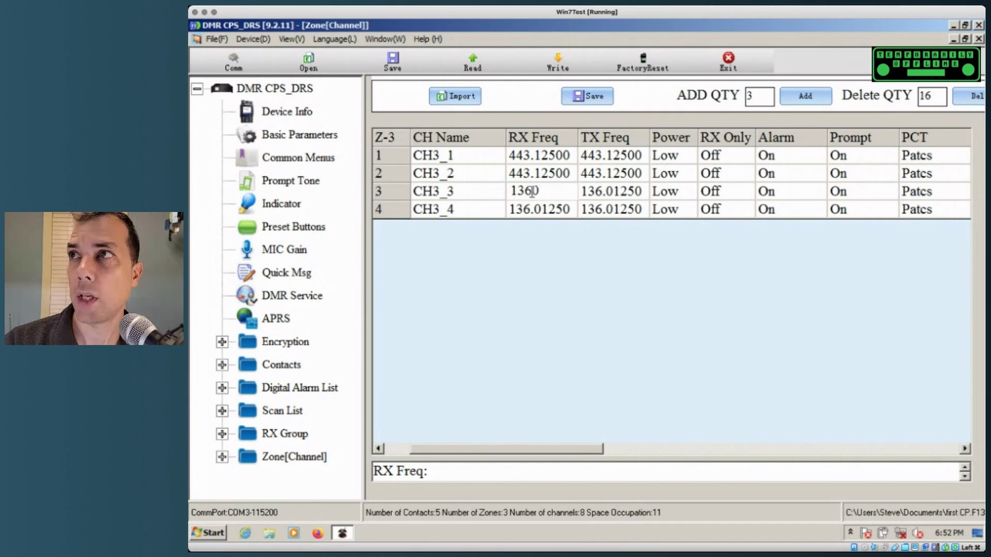
text(443.125)
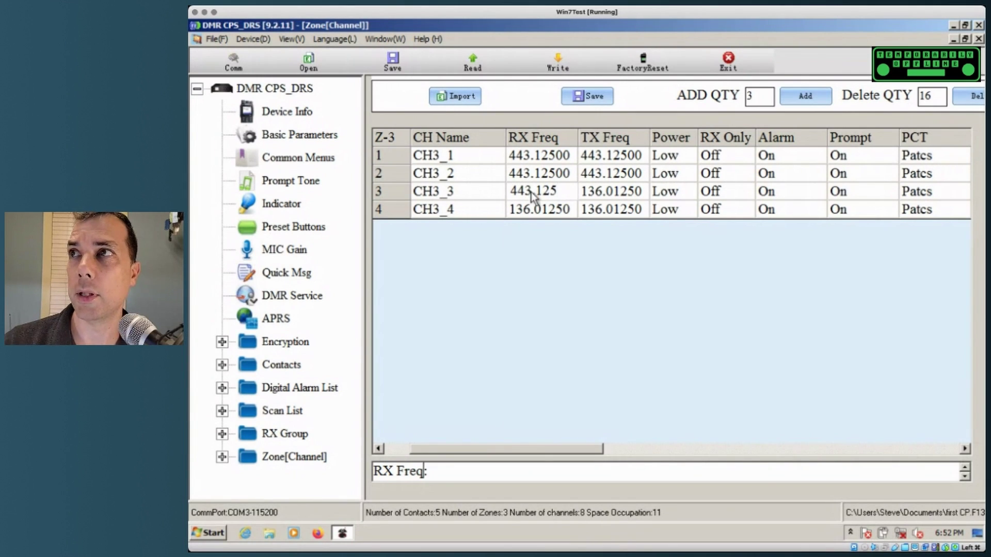
key(Return)
click(540, 209)
drag(568, 207, 473, 202)
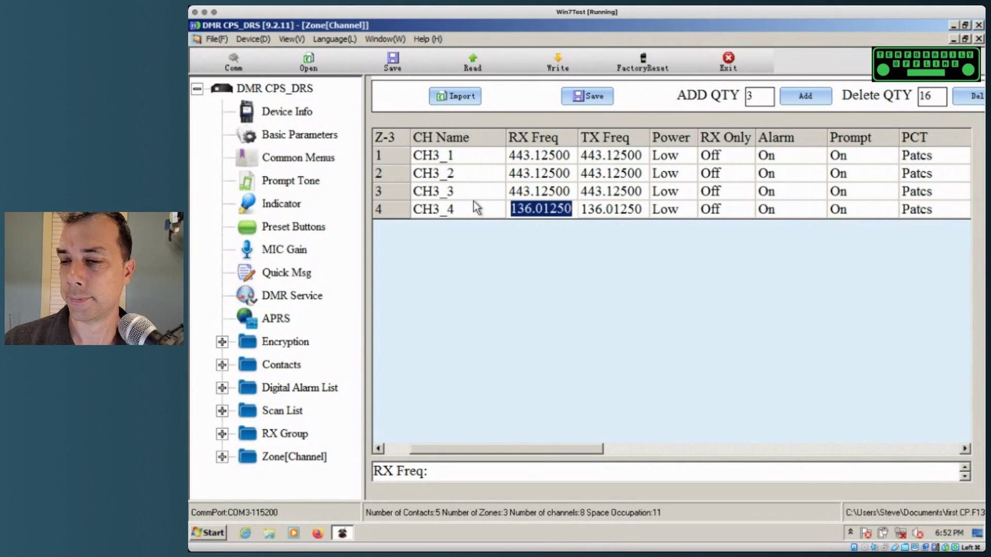
text(443.125)
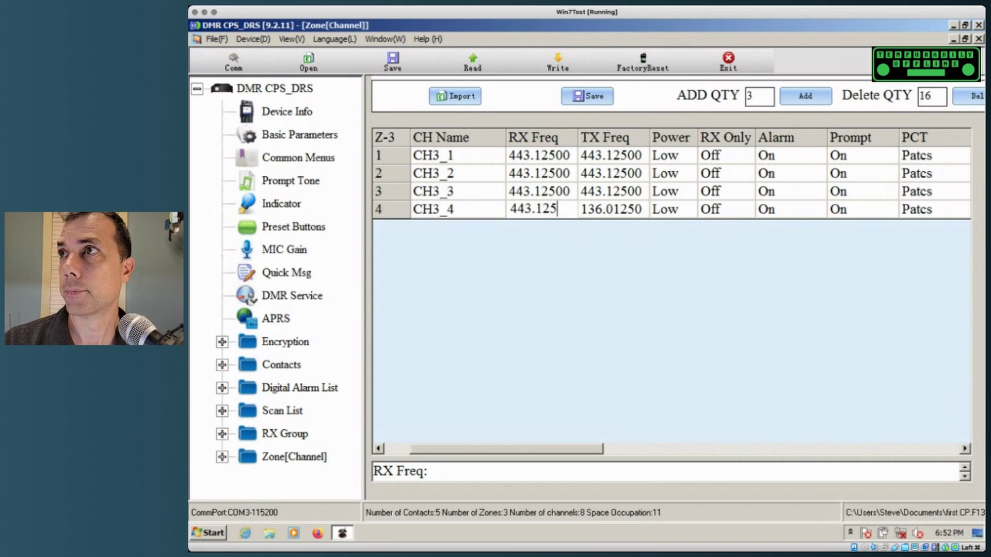
key(Return)
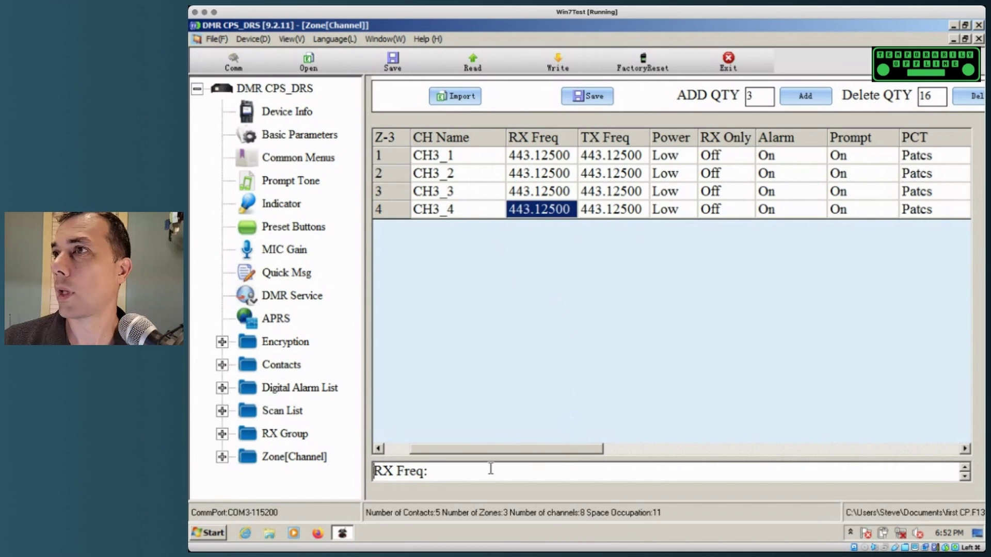
drag(488, 456, 443, 451)
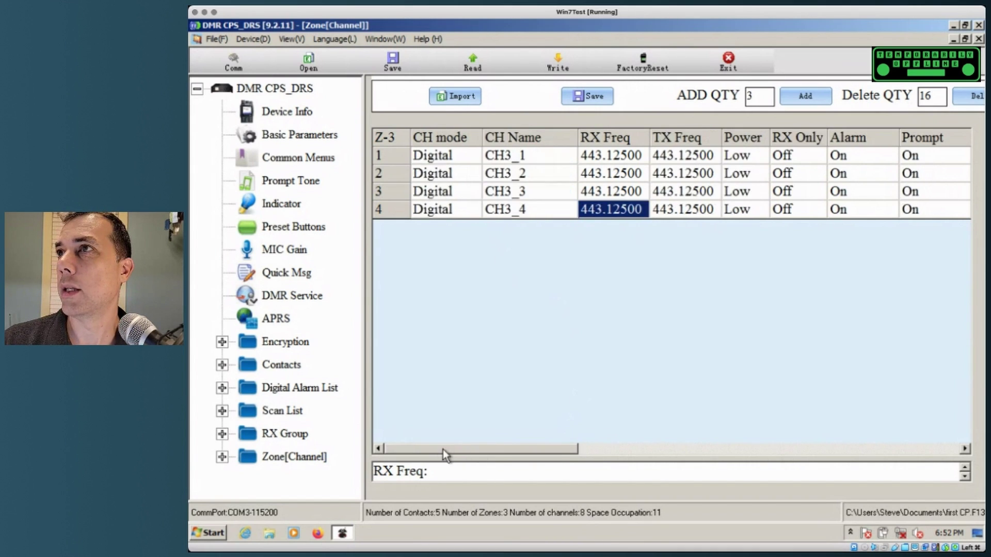
Step: Rename channels 1 and 2 from CH3_1 and CH3_2 to TOADs and AL Link
click(612, 447)
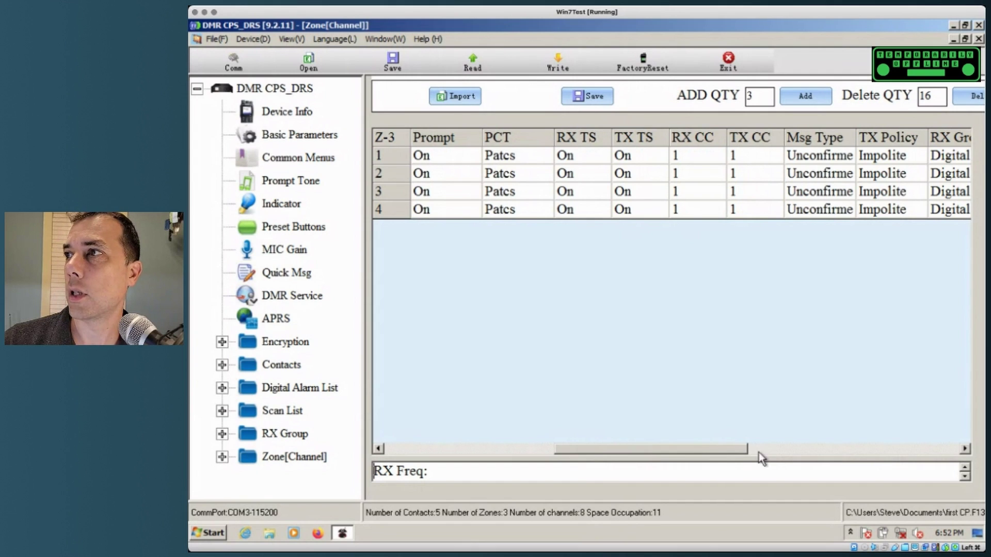
click(779, 453)
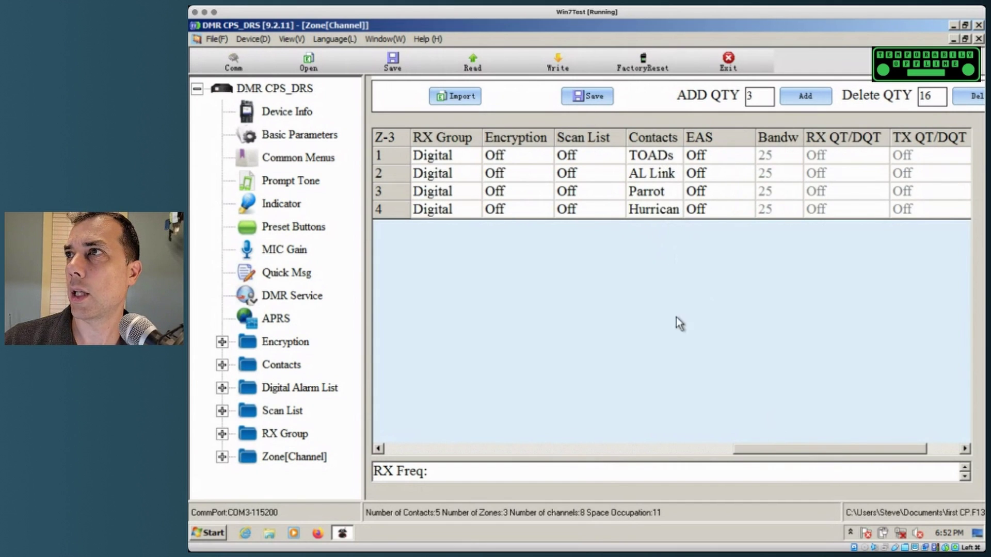
click(690, 447)
drag(684, 453, 490, 456)
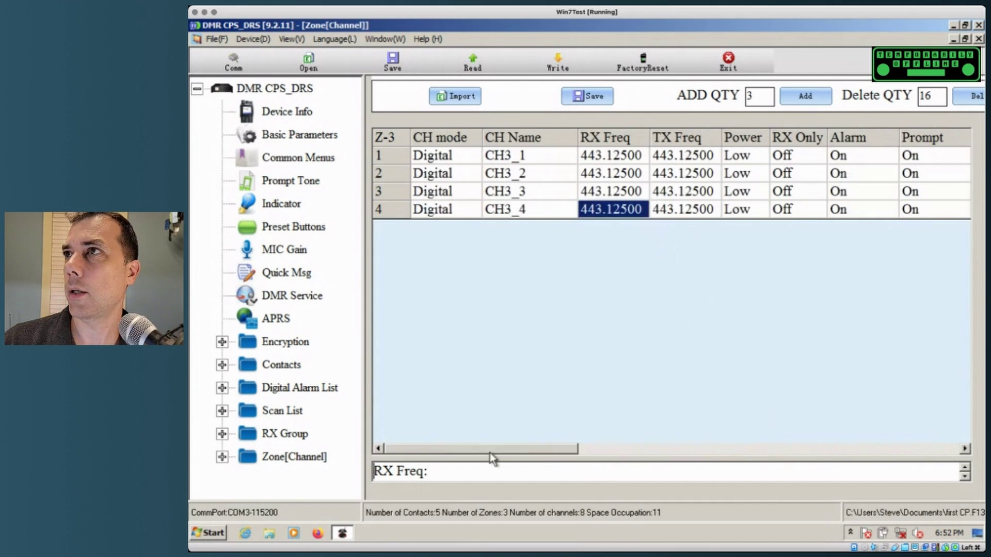
click(520, 162)
click(543, 154)
double_click(536, 155)
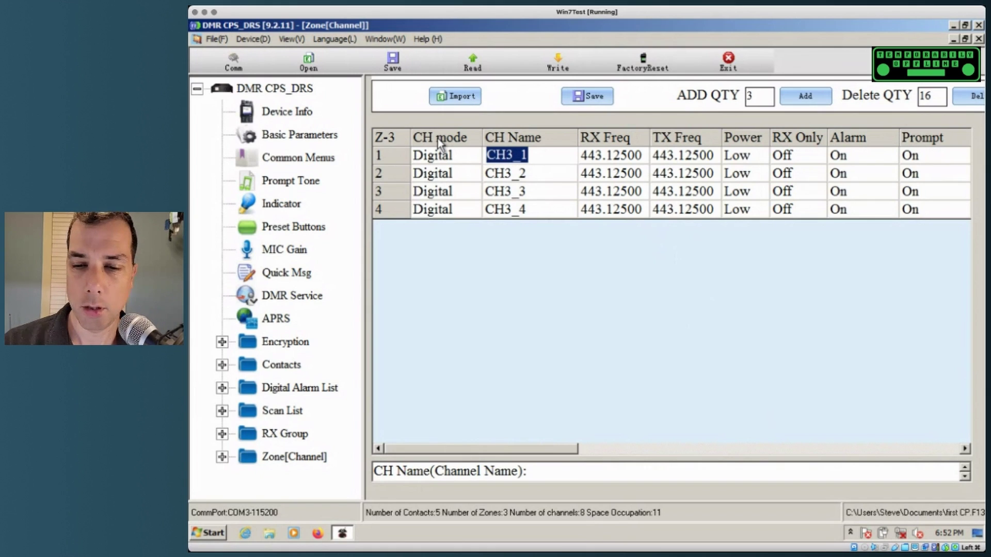
text(TOADs)
click(546, 174)
double_click(546, 175)
text(AL)
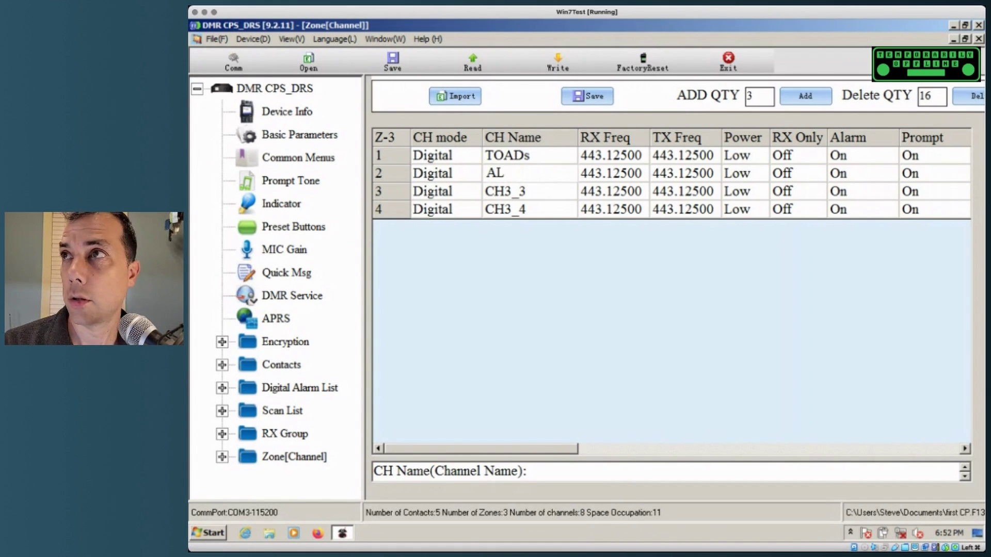
text( Link)
Step: Rename channels 3 and 4 to Parrot and Hurricane, then write the configuration to the radio
click(528, 191)
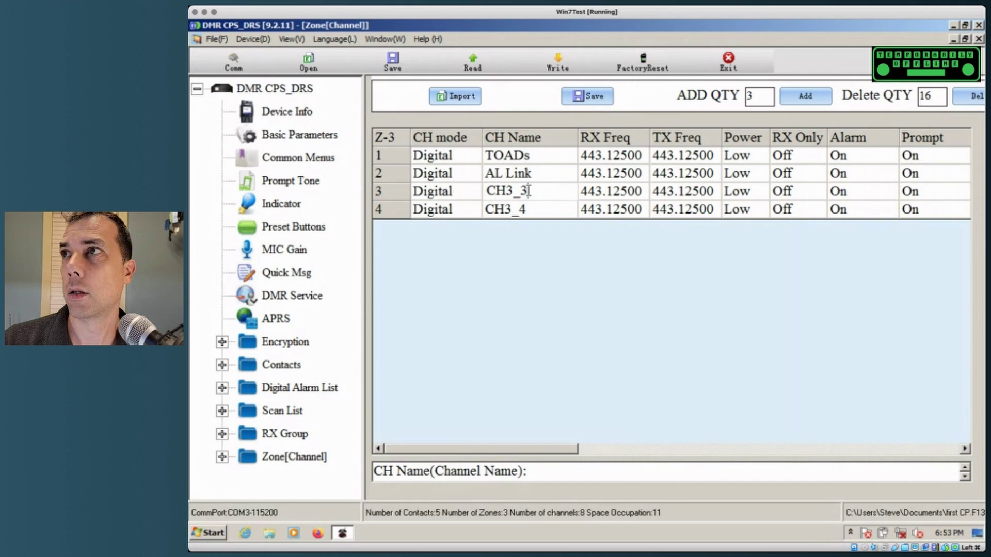
double_click(529, 191)
text(Parrot)
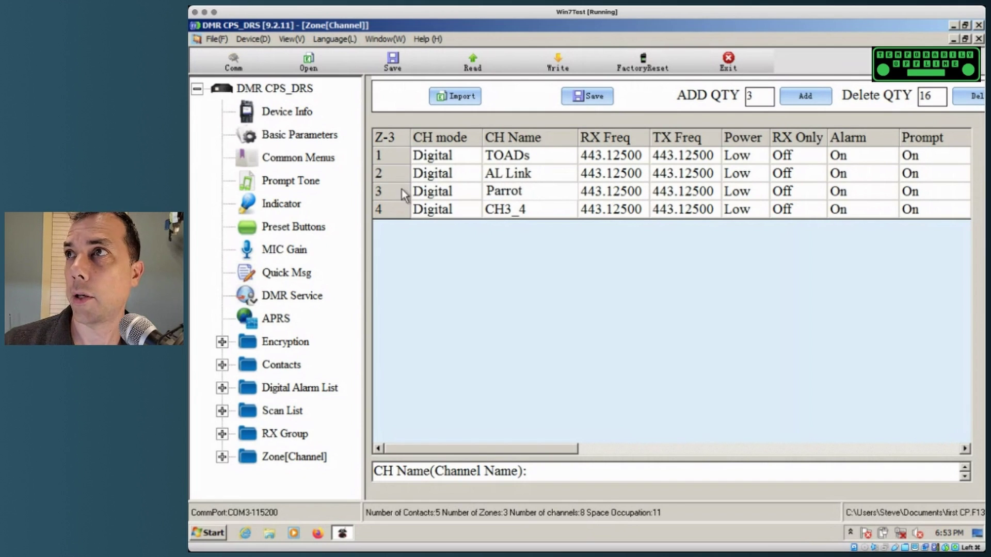
click(497, 211)
double_click(559, 208)
text(Hurricane)
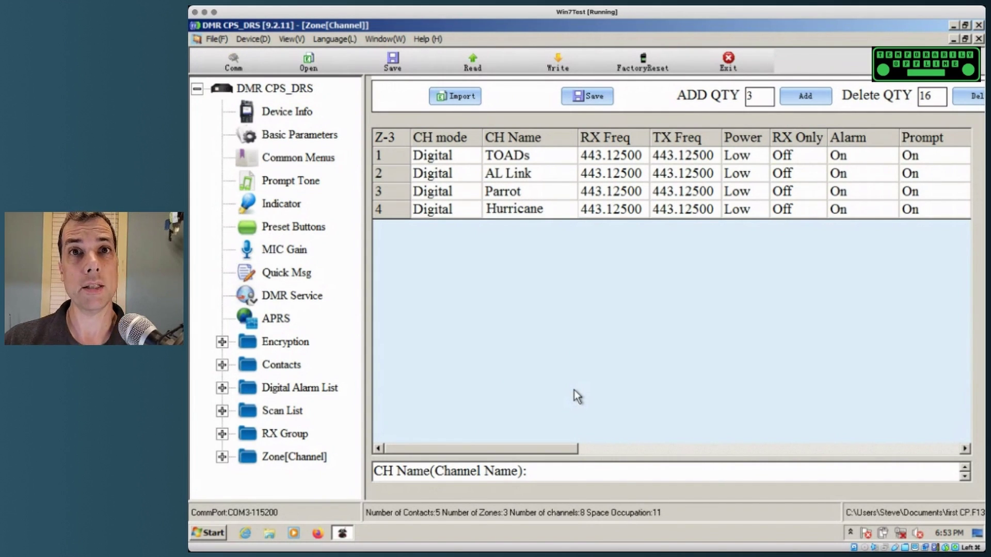
click(550, 59)
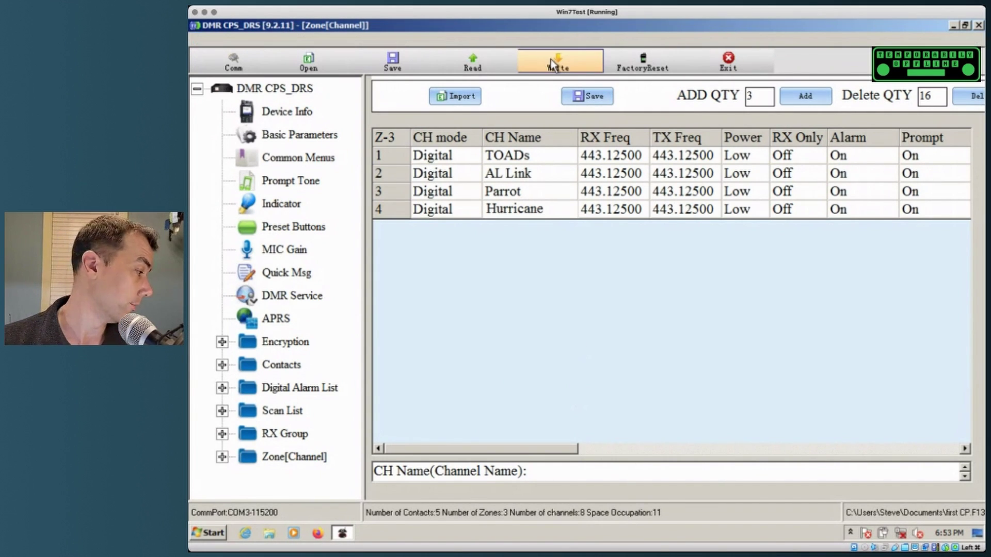